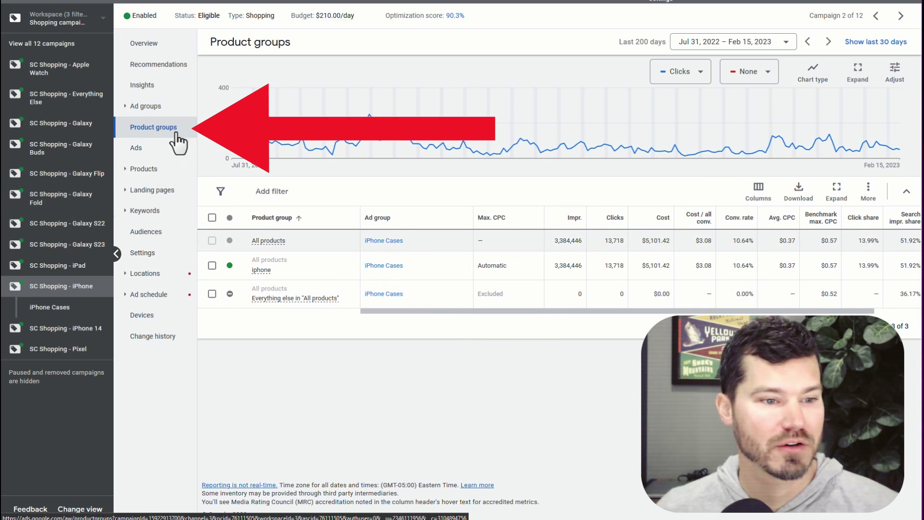
View the SC Shopping - iPhone product groups: 'iphone' on automatic bidding, everything else excluded.
mouse_move(266, 242)
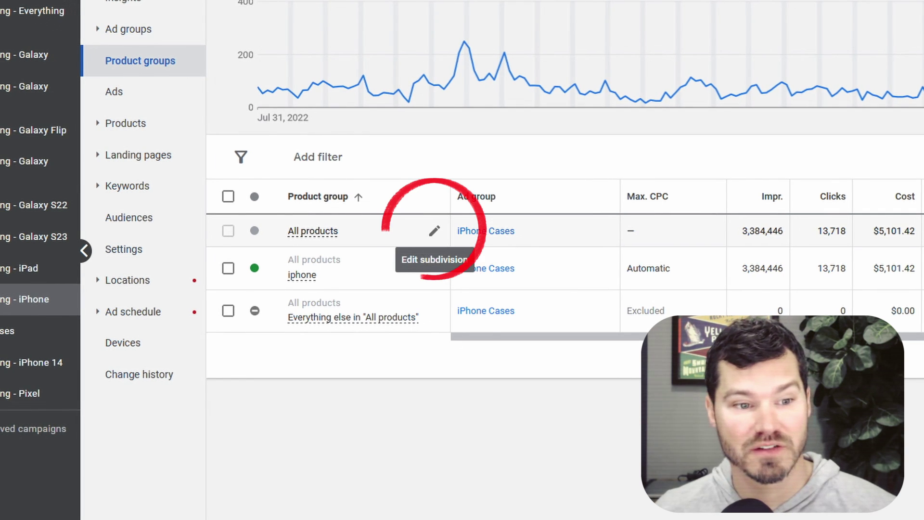
Re-subdivide All products by Category, toggling Electronics on and off so none is chosen.
click(434, 231)
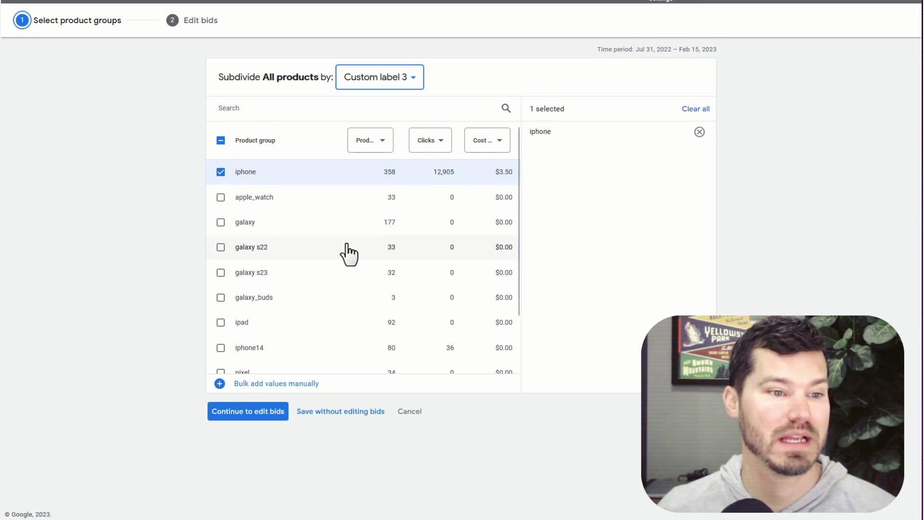
click(375, 81)
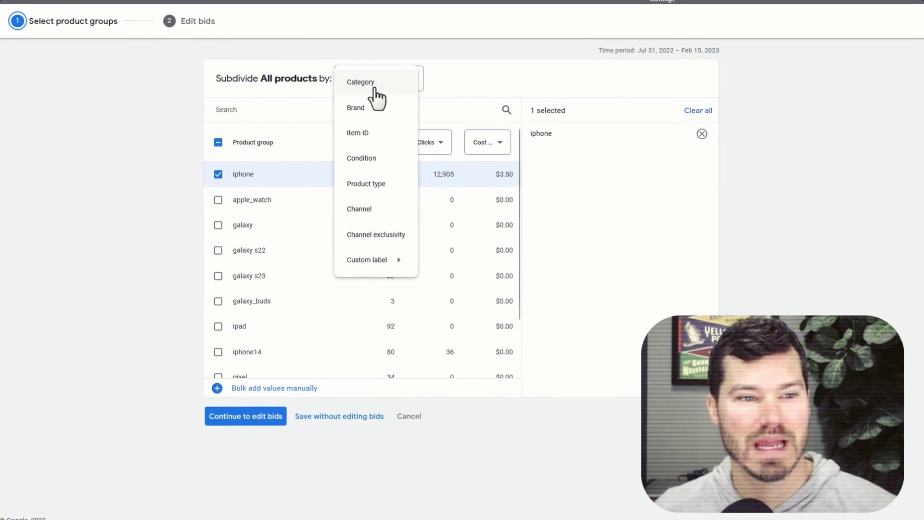
click(376, 87)
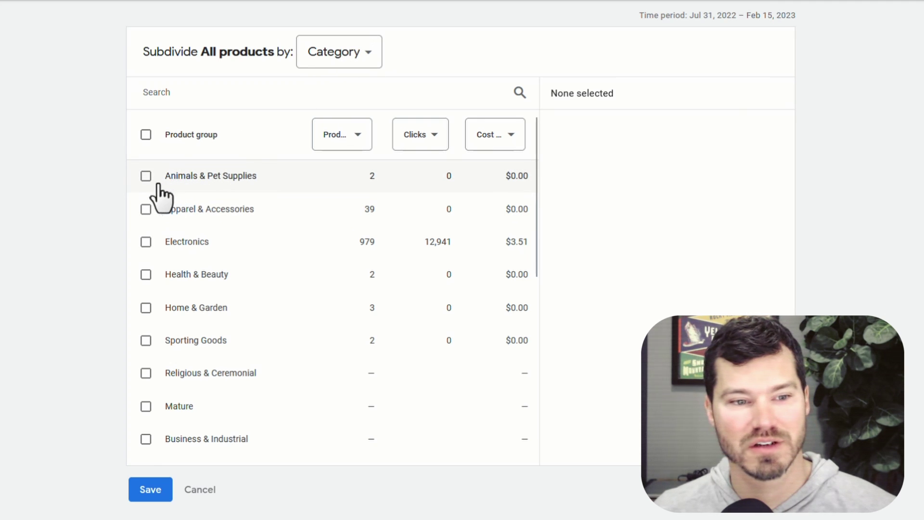
click(146, 241)
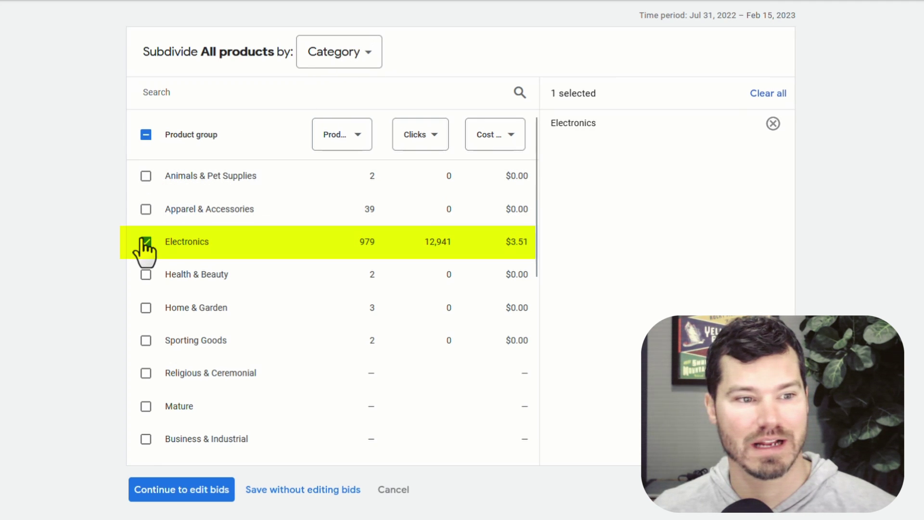
click(145, 241)
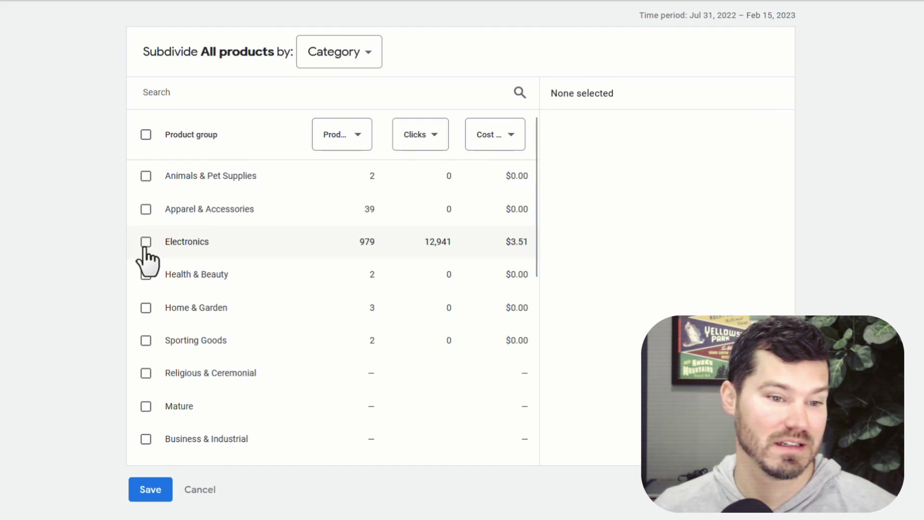
Subdivide All products by Brand and select apple watch 40/41mm, 40mm and 44mm.
click(333, 63)
click(338, 93)
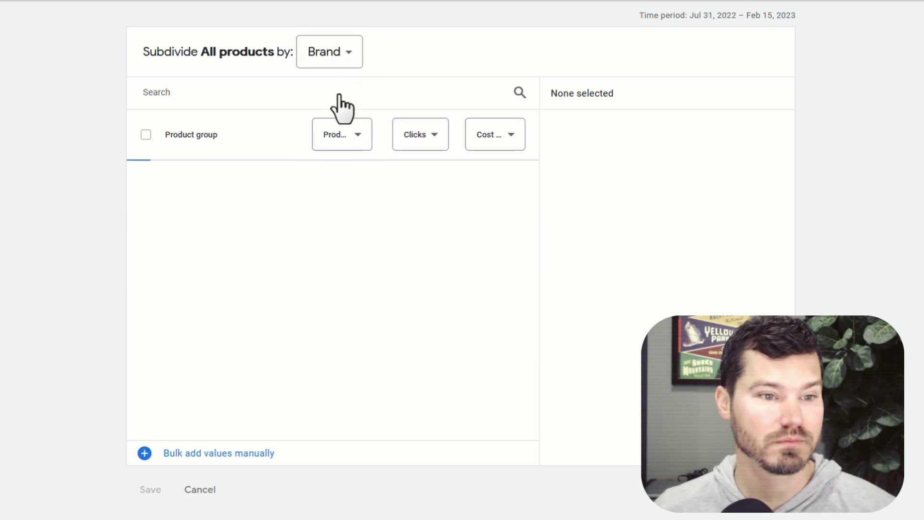
scroll(198, 327, down, 7)
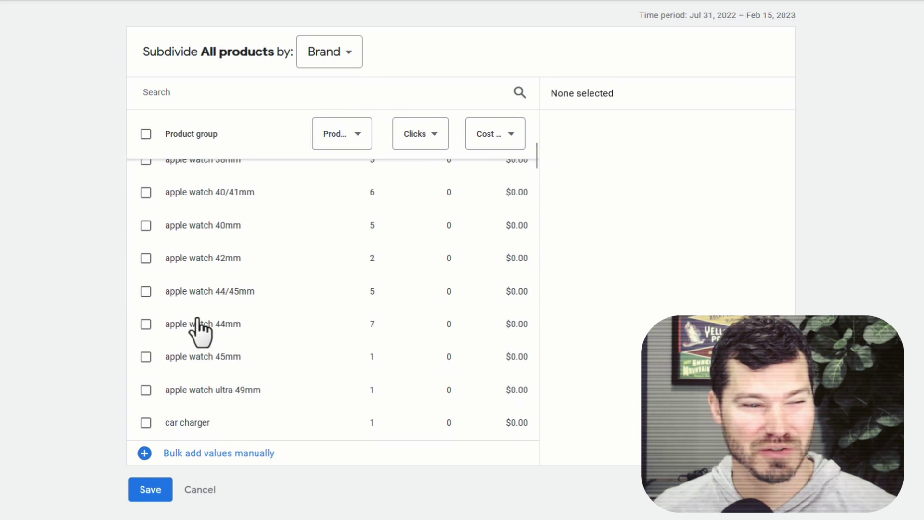
scroll(144, 269, up, 2)
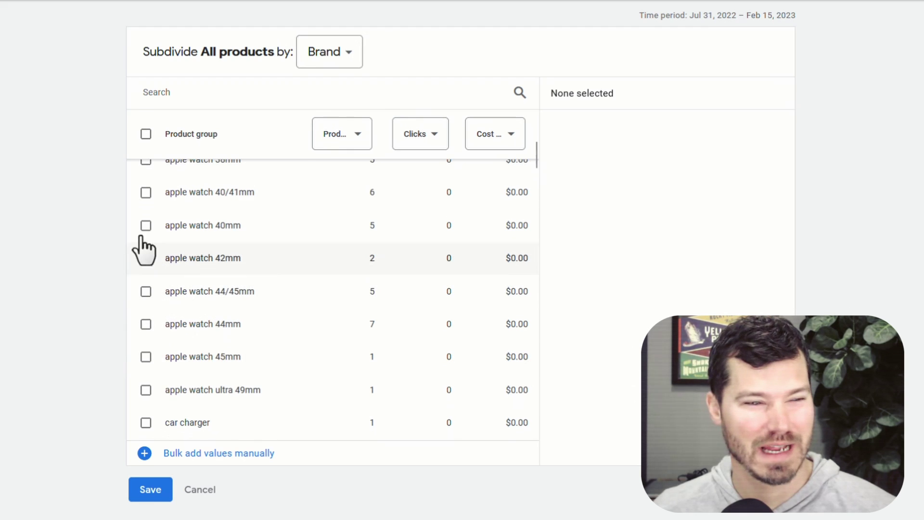
click(146, 192)
click(146, 226)
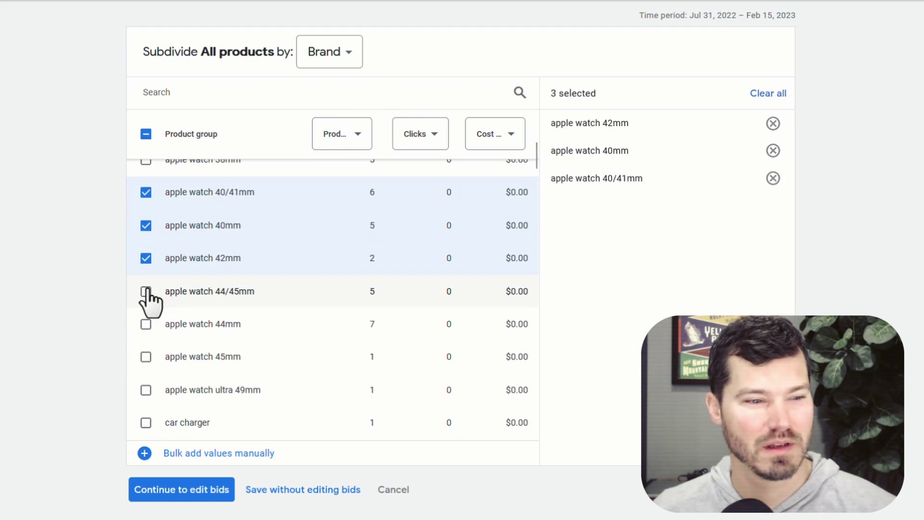
click(146, 323)
scroll(148, 330, down, 8)
scroll(149, 313, up, 3)
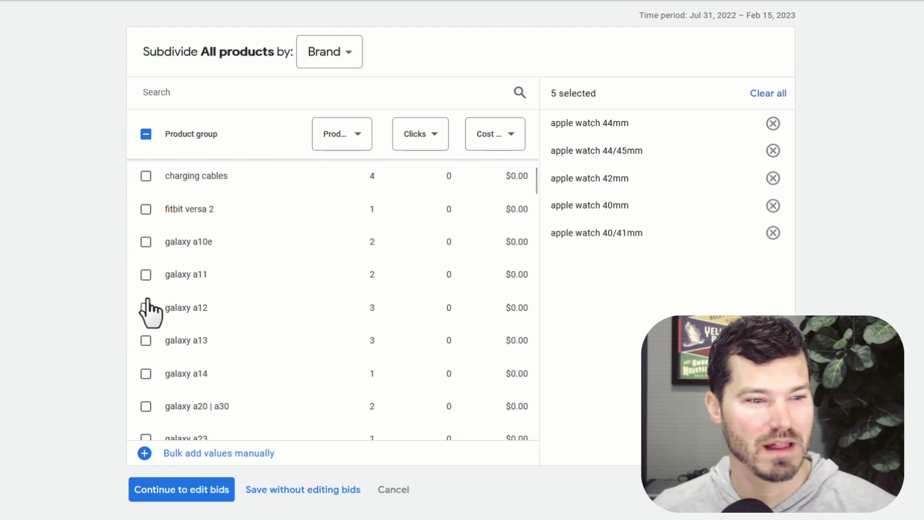
scroll(147, 313, down, 6)
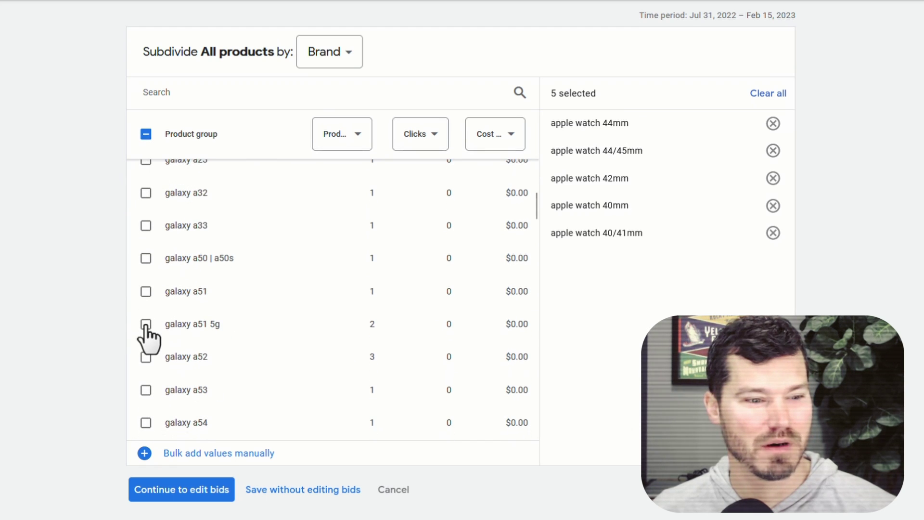
scroll(147, 227, down, 14)
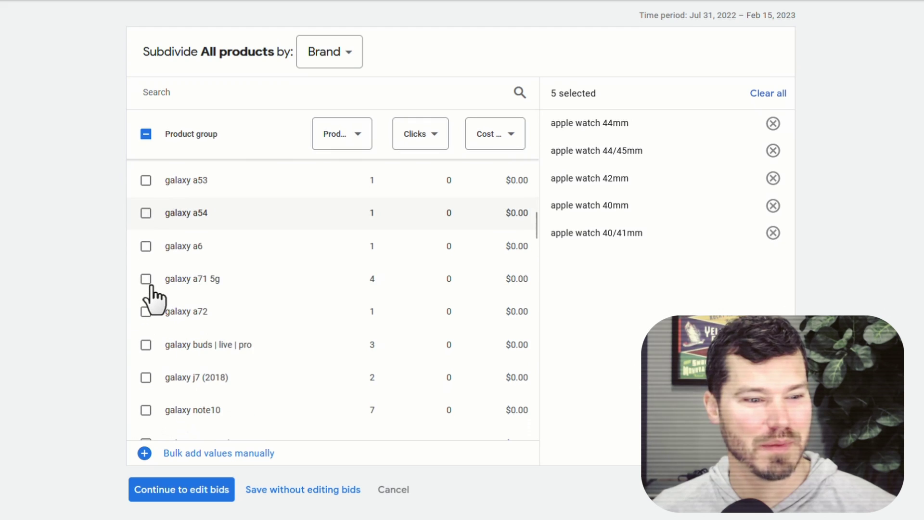
click(347, 54)
Try subdividing All products by Item ID, then Condition, then Product type.
click(343, 124)
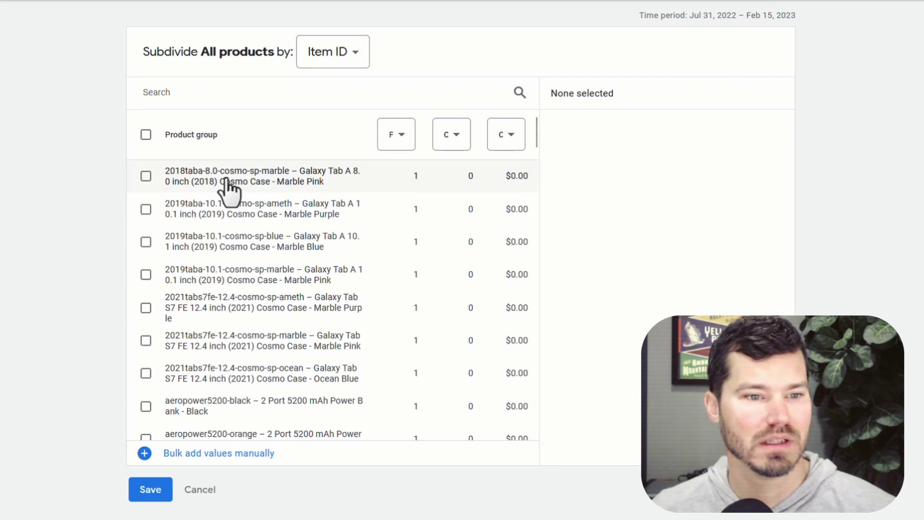
click(329, 58)
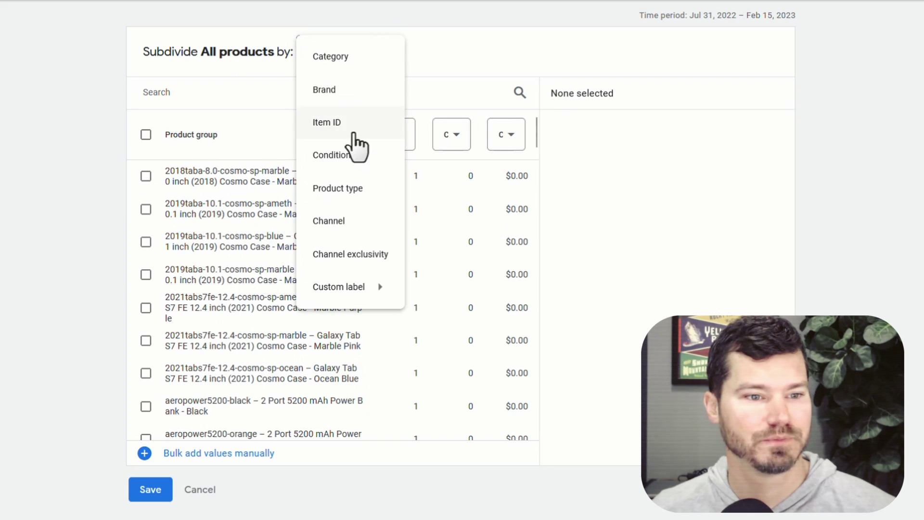
click(357, 163)
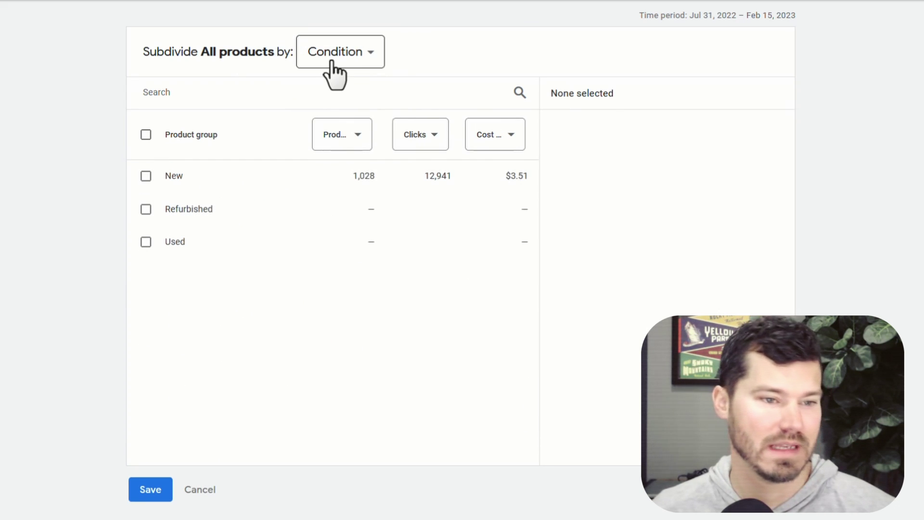
click(332, 62)
click(352, 192)
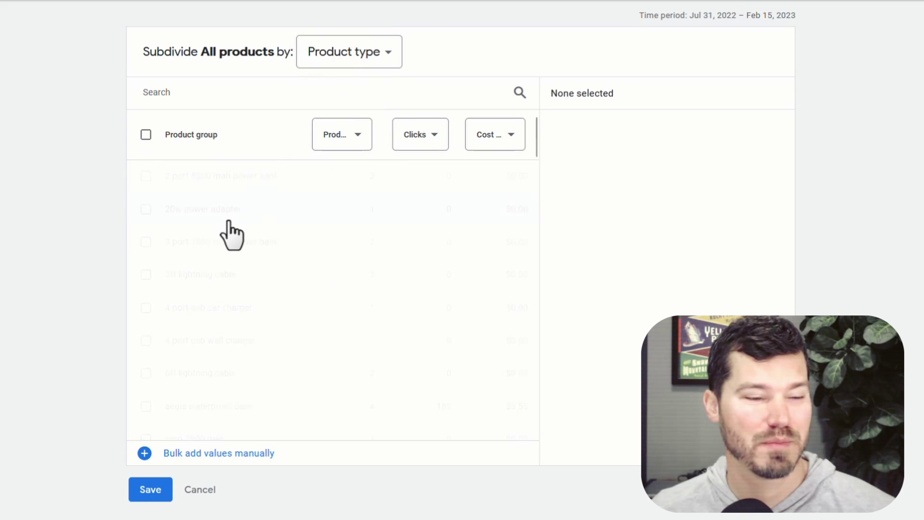
scroll(183, 270, down, 5)
scroll(182, 263, down, 10)
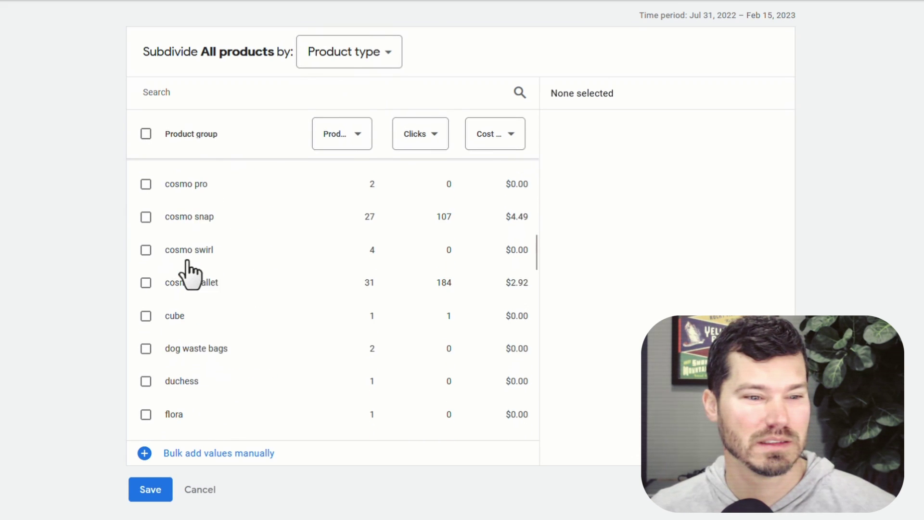
scroll(183, 268, up, 5)
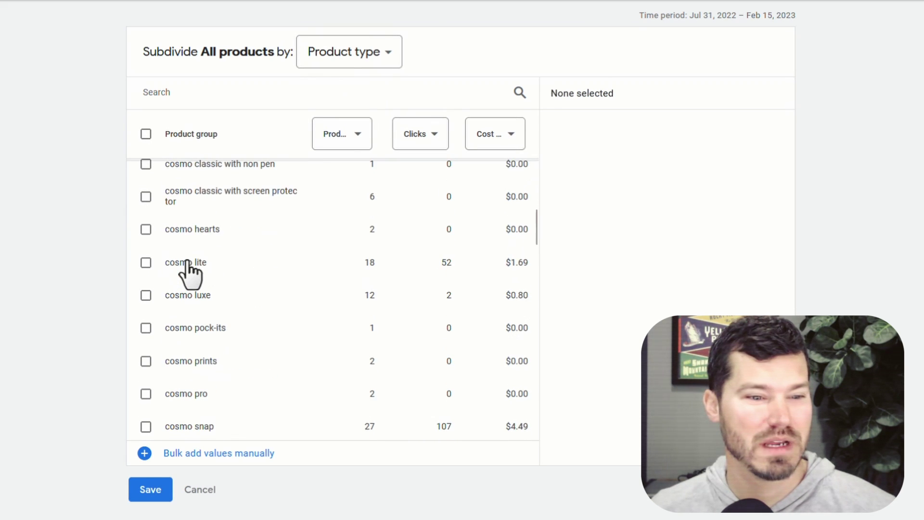
Switch the subdivision to Channel, then browse the attribute list toward Custom label 3.
click(365, 63)
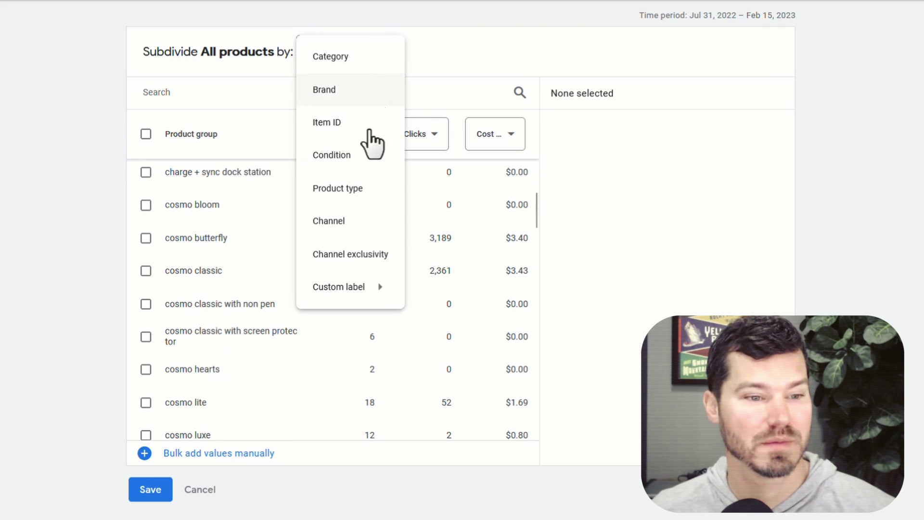
click(359, 230)
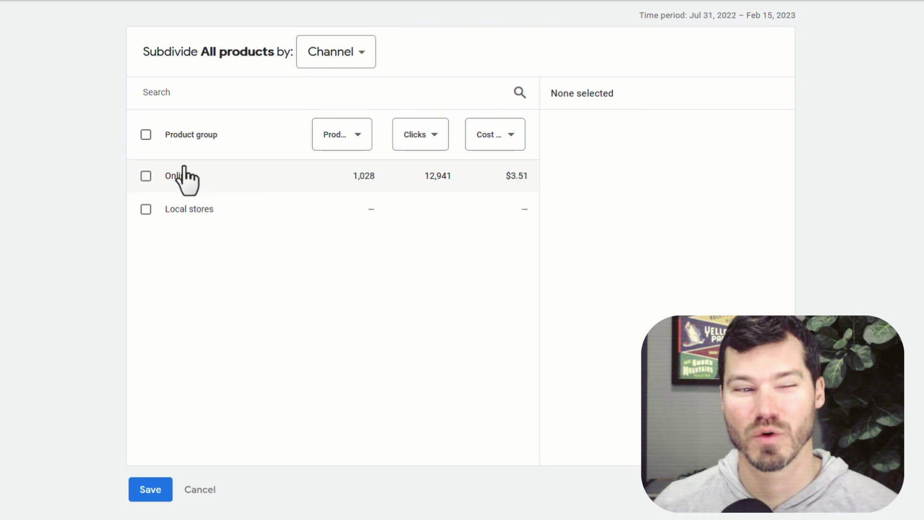
click(355, 62)
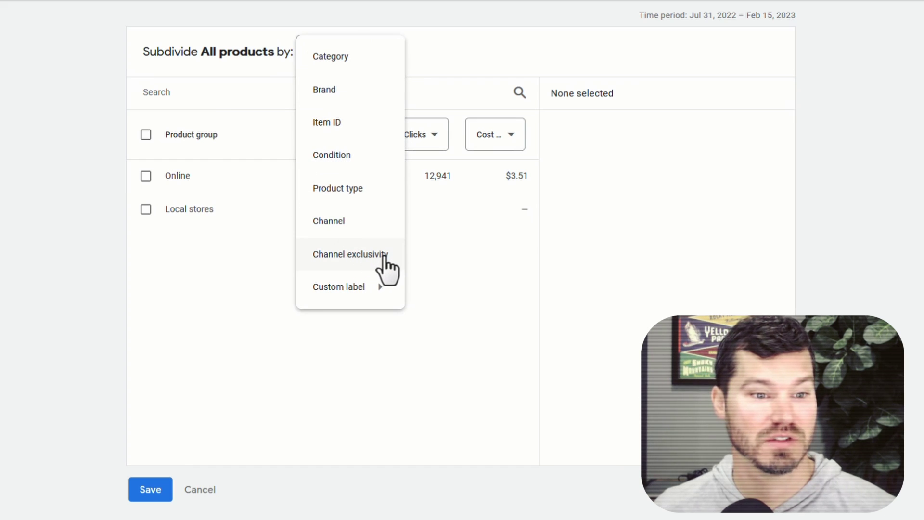
mouse_move(370, 285)
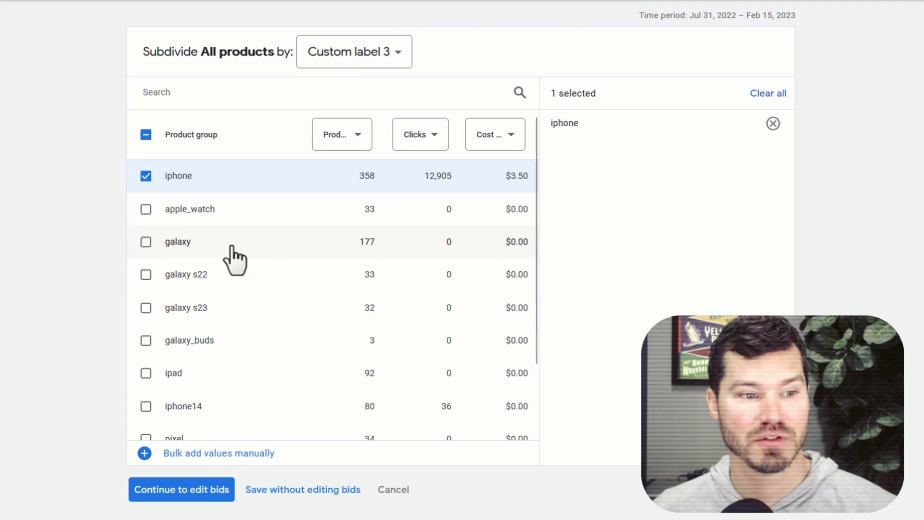
scroll(211, 272, down, 2)
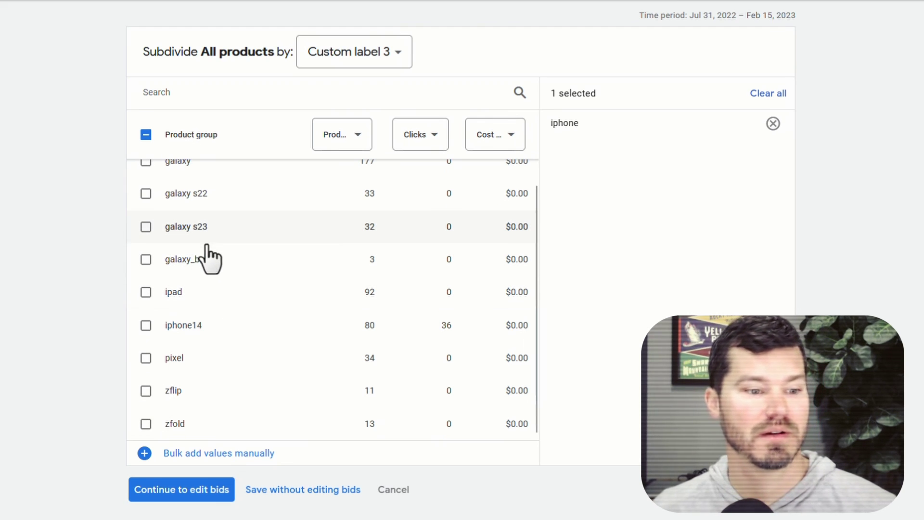
scroll(236, 289, up, 2)
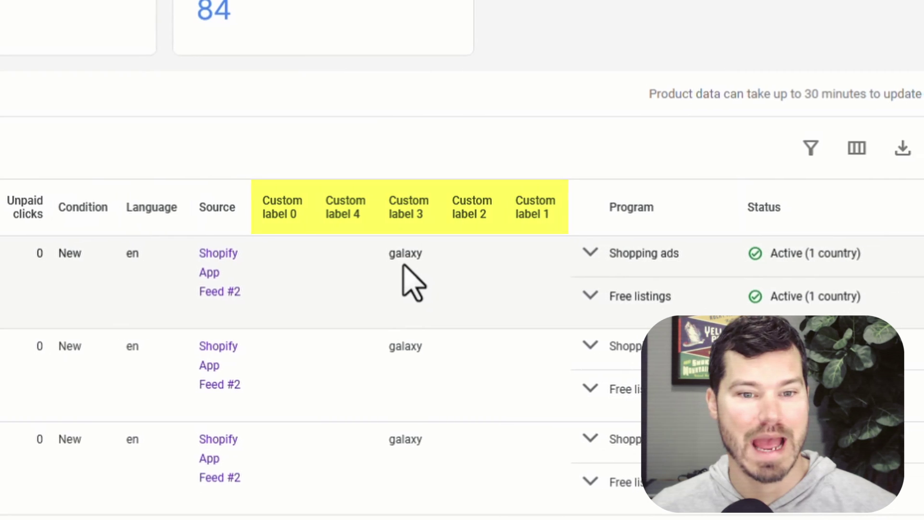
Scroll the Merchant Center product table to inspect the Custom label 3 column values.
scroll(412, 284, down, 3)
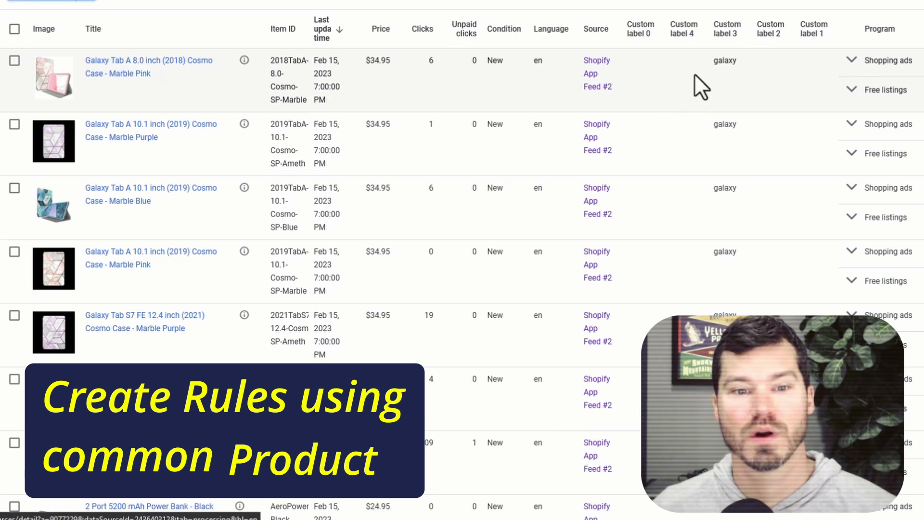
scroll(716, 89, down, 15)
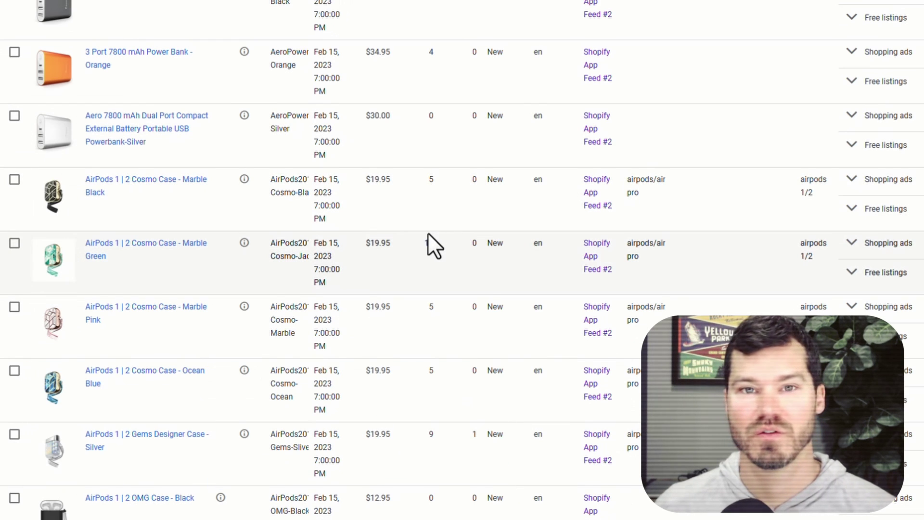
scroll(428, 234, down, 20)
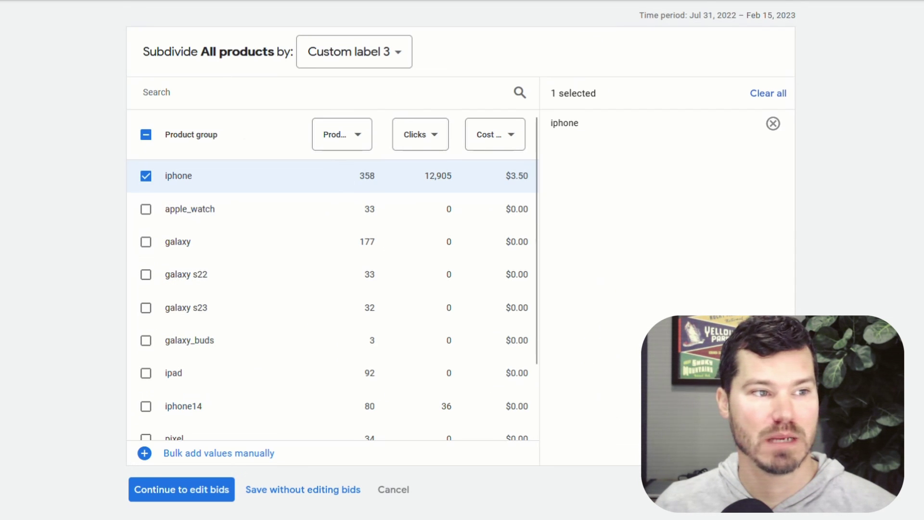
Cancel the Custom label 3 subdivision, reopen it from the product group, and cancel again.
click(393, 490)
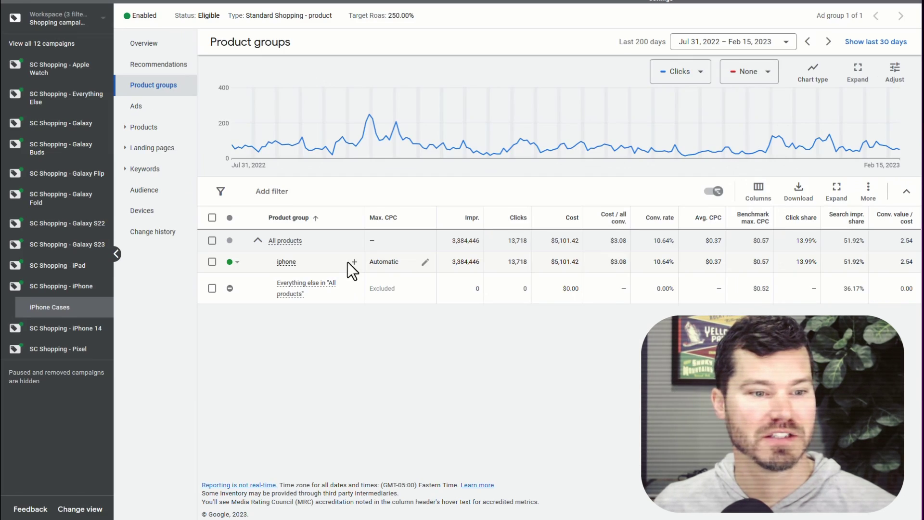
click(354, 240)
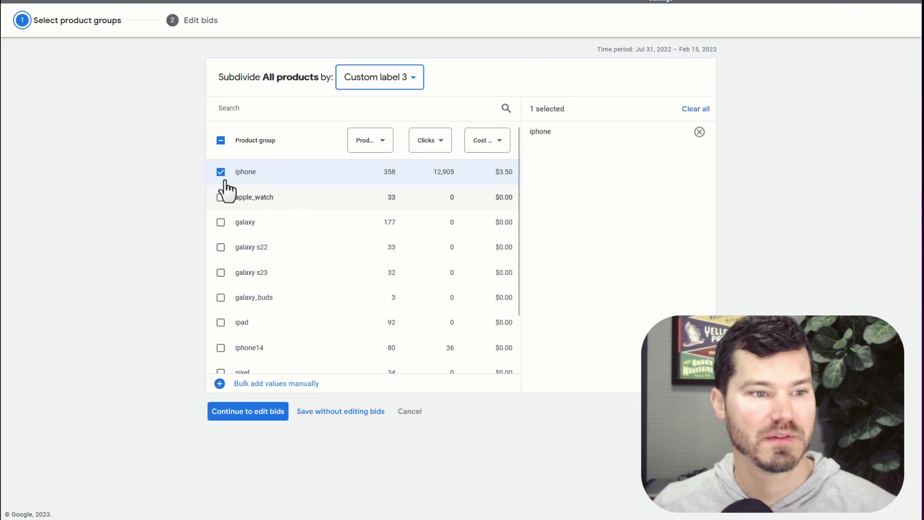
click(415, 412)
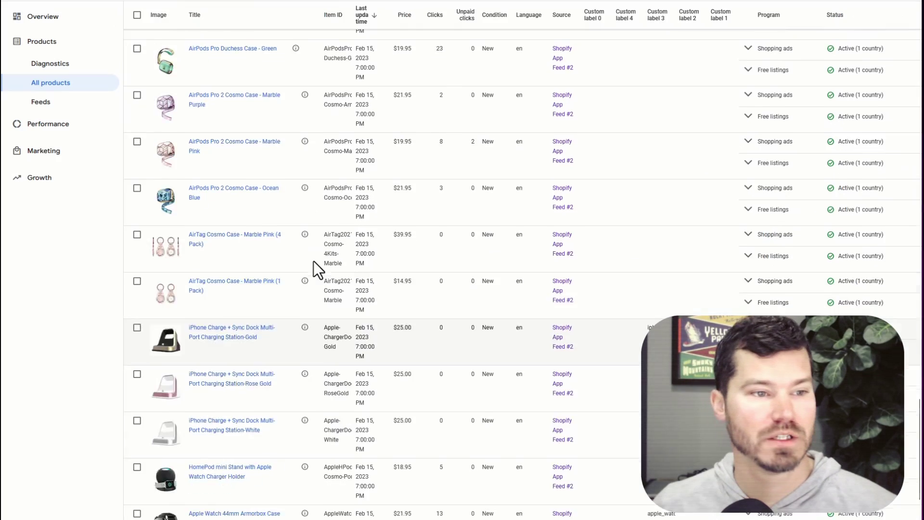
Open Shopify App Feed #2 from Products > Feeds and view its existing feed rules.
scroll(313, 261, down, 3)
scroll(313, 261, up, 5)
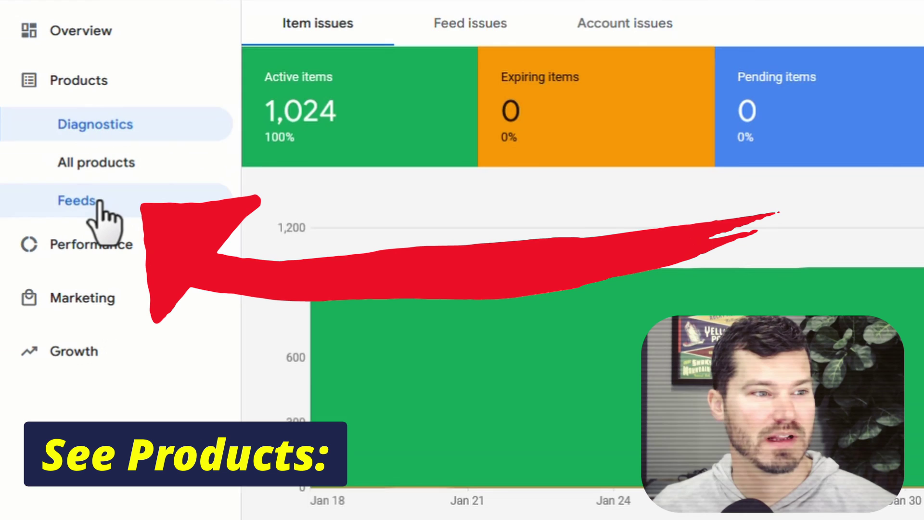
click(94, 105)
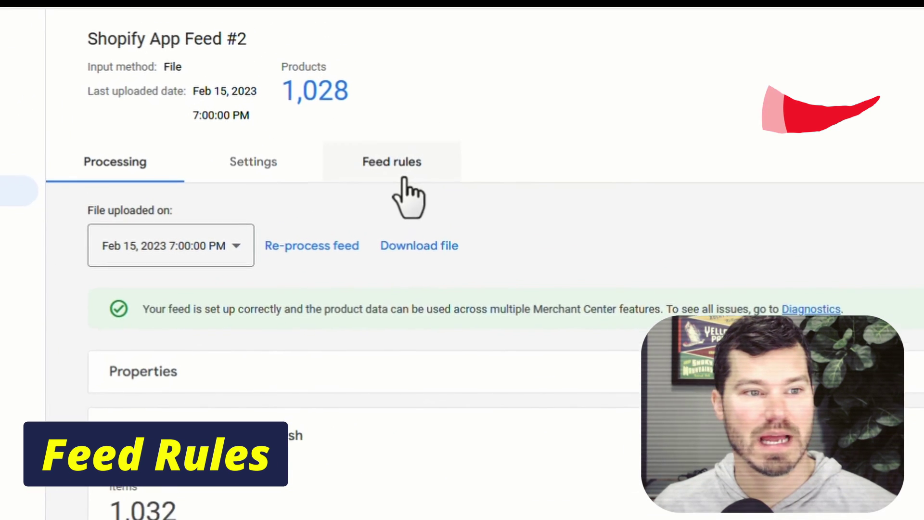
click(403, 179)
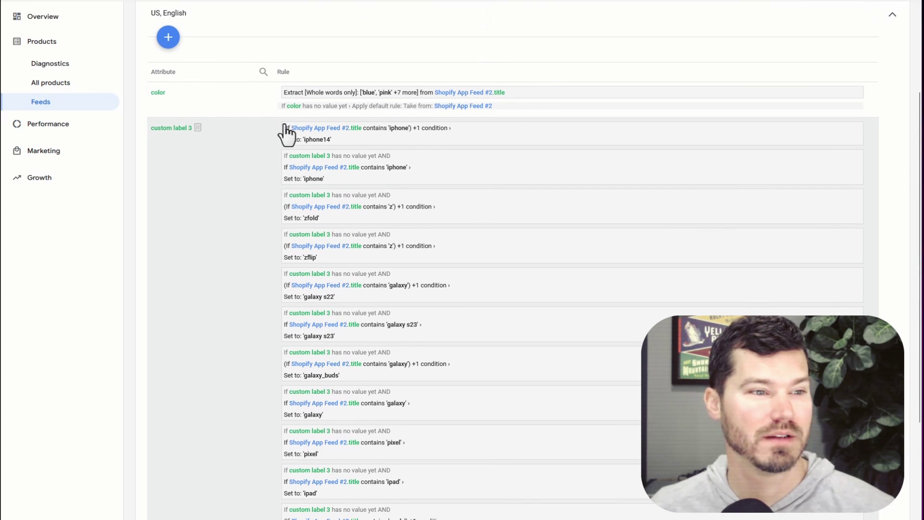
scroll(195, 151, up, 3)
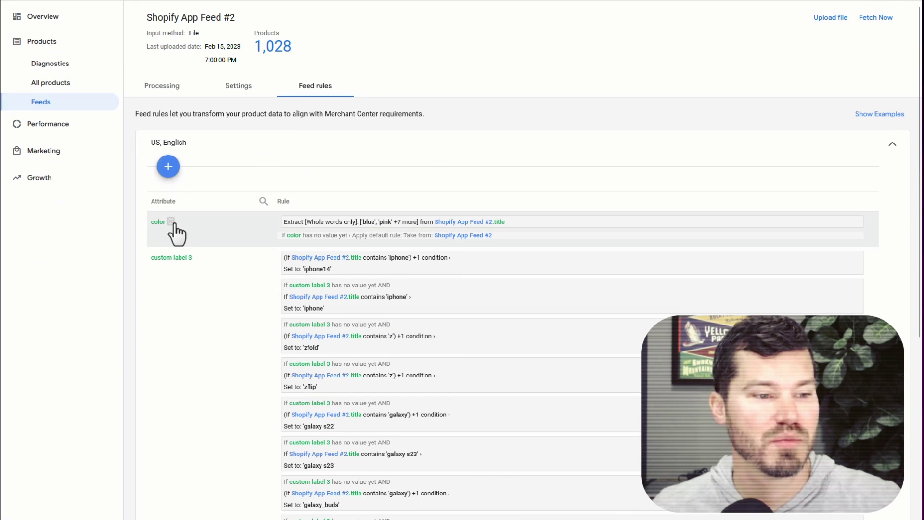
scroll(187, 266, down, 2)
scroll(187, 266, up, 2)
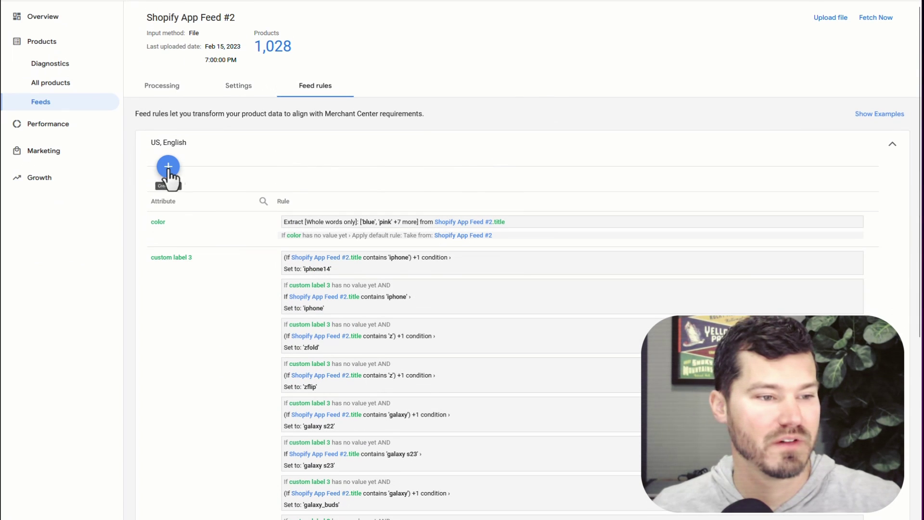
Create a new feed rule for custom label 3 and review its existing data sources.
click(168, 166)
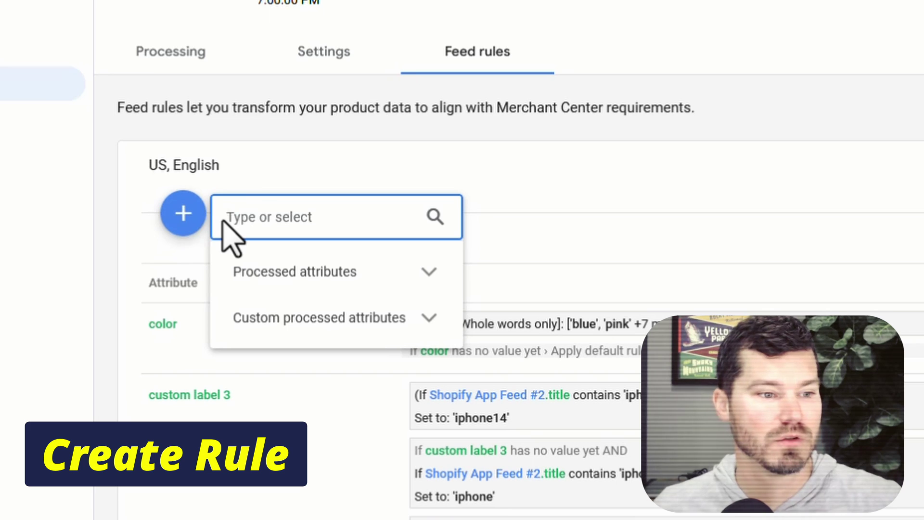
text(cust)
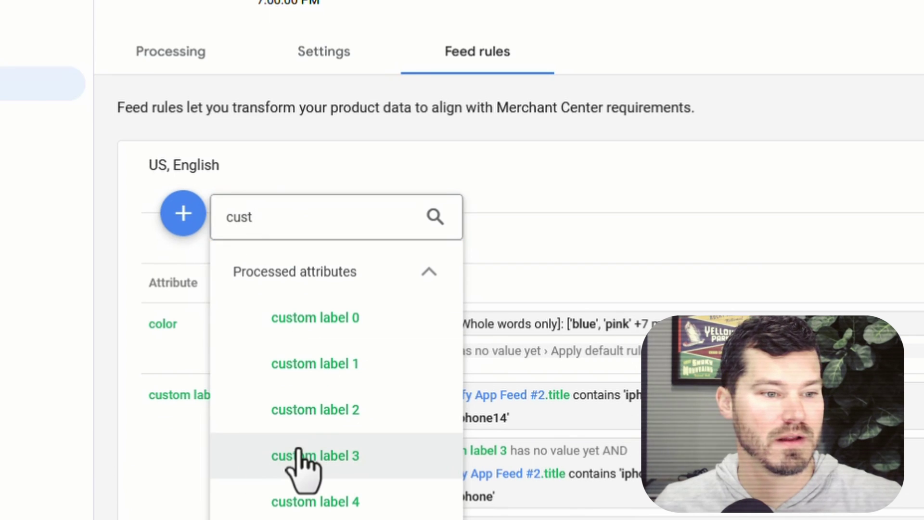
click(308, 456)
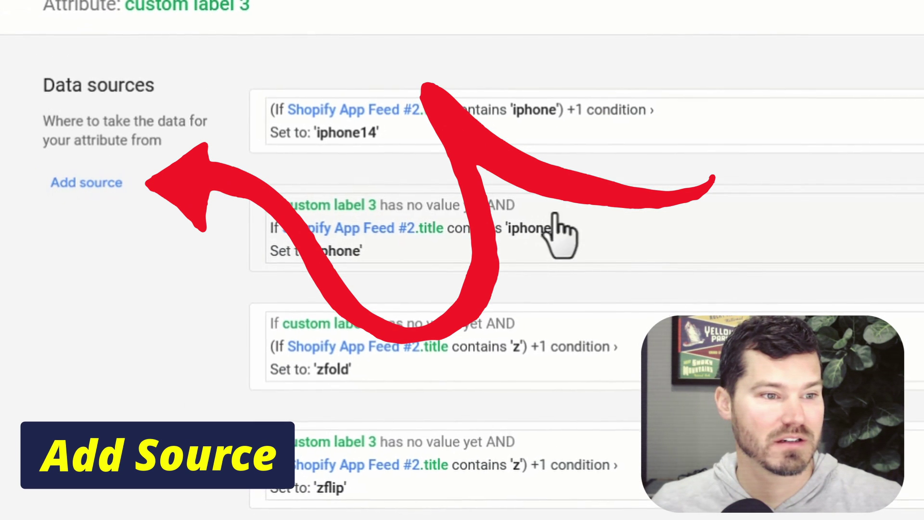
scroll(636, 477, down, 5)
scroll(625, 486, down, 8)
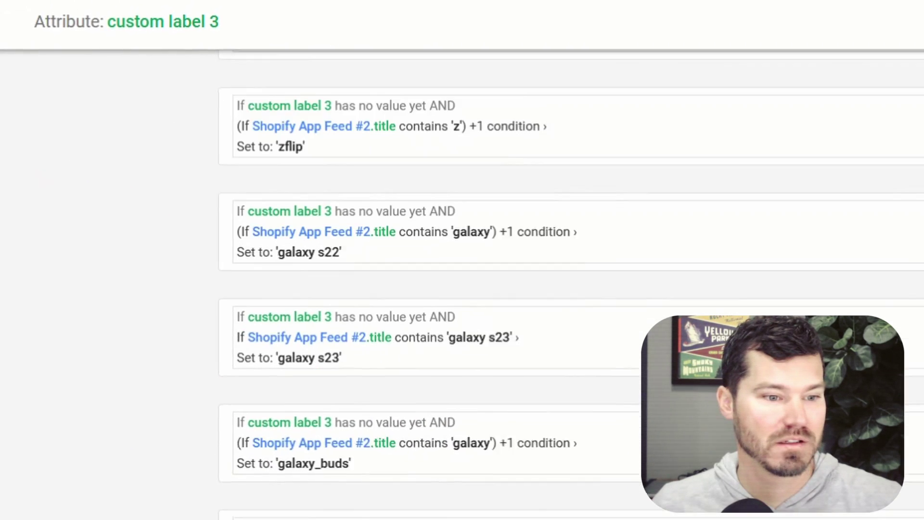
scroll(481, 289, up, 8)
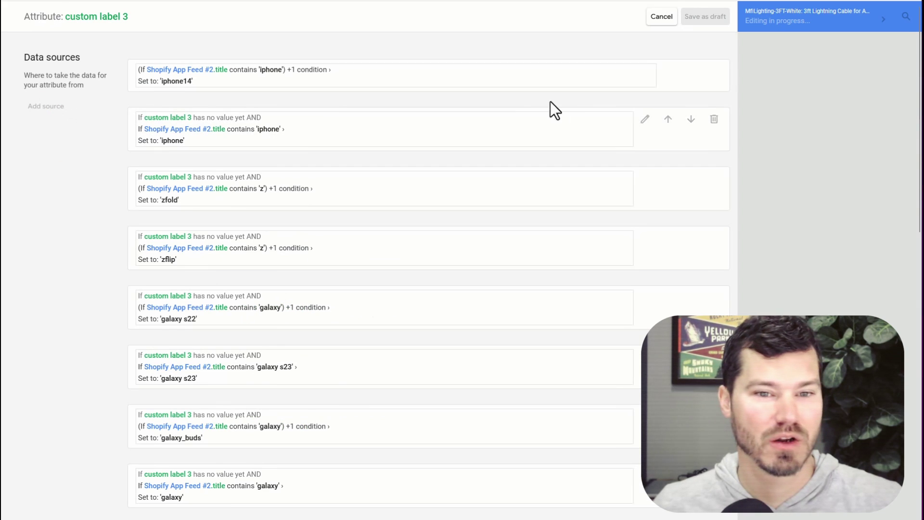
Add a source condition: Shopify App Feed #2.title contains 'galaxy s23'.
mouse_move(386, 89)
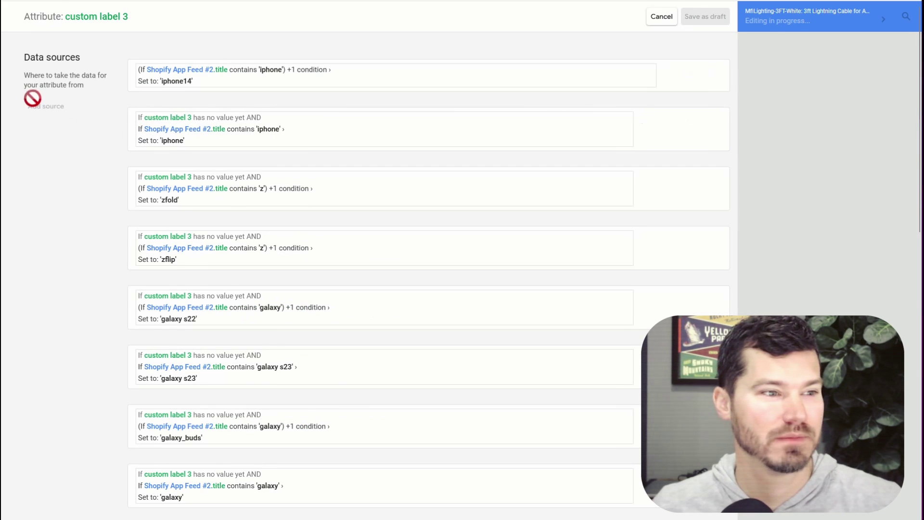
scroll(214, 246, down, 9)
scroll(222, 378, down, 1)
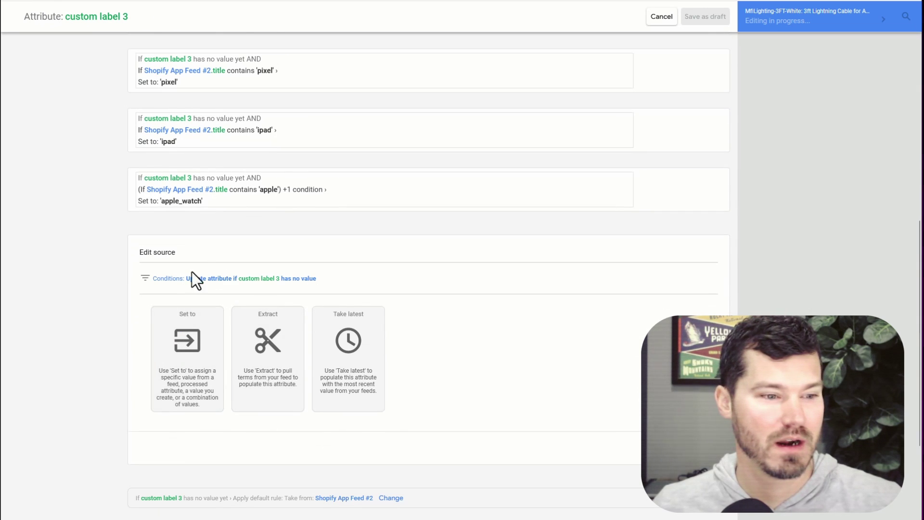
click(298, 283)
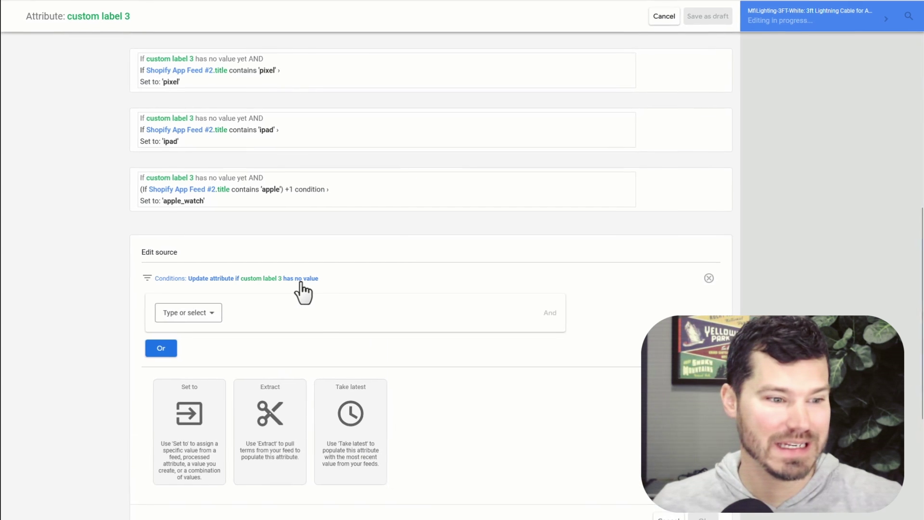
click(217, 318)
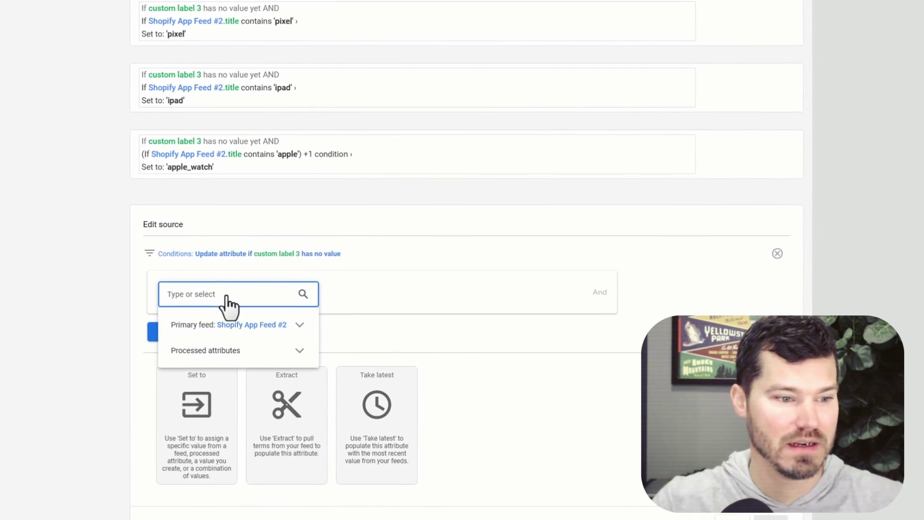
text(title)
key(BackSpace)
key(BackSpace)
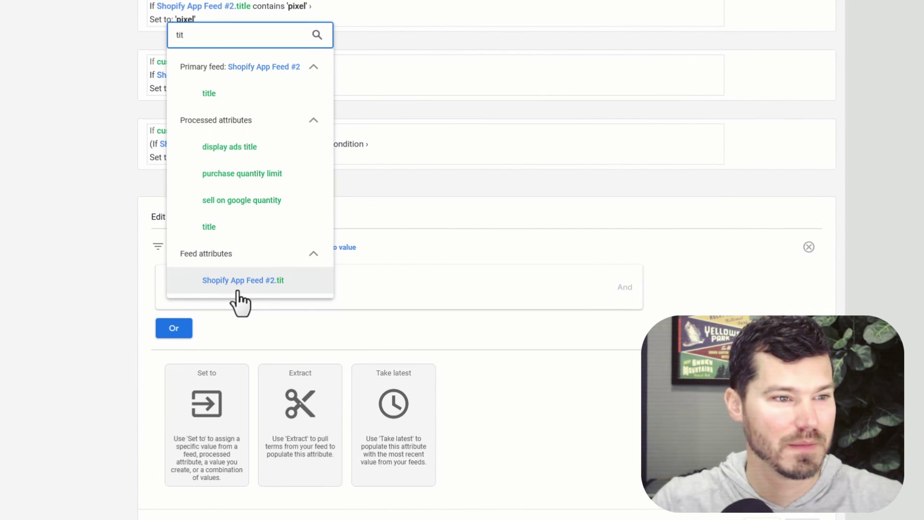
text(le)
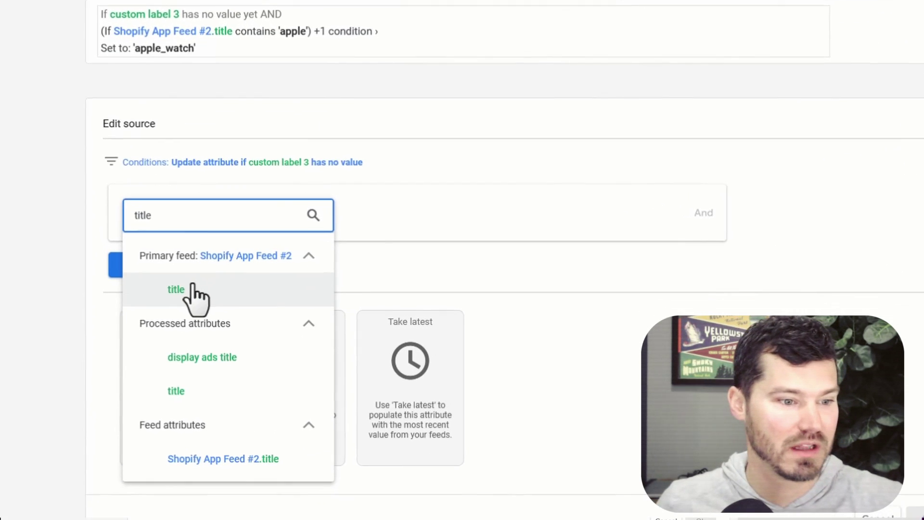
click(193, 288)
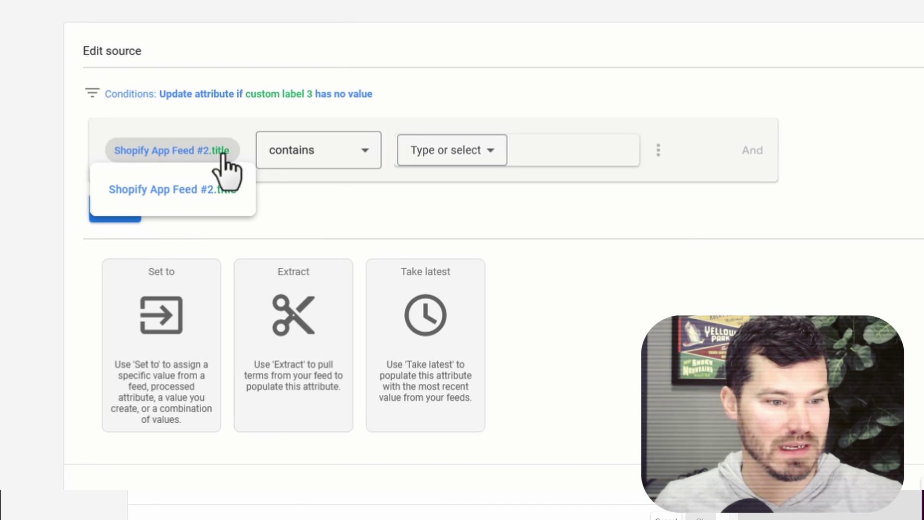
click(470, 153)
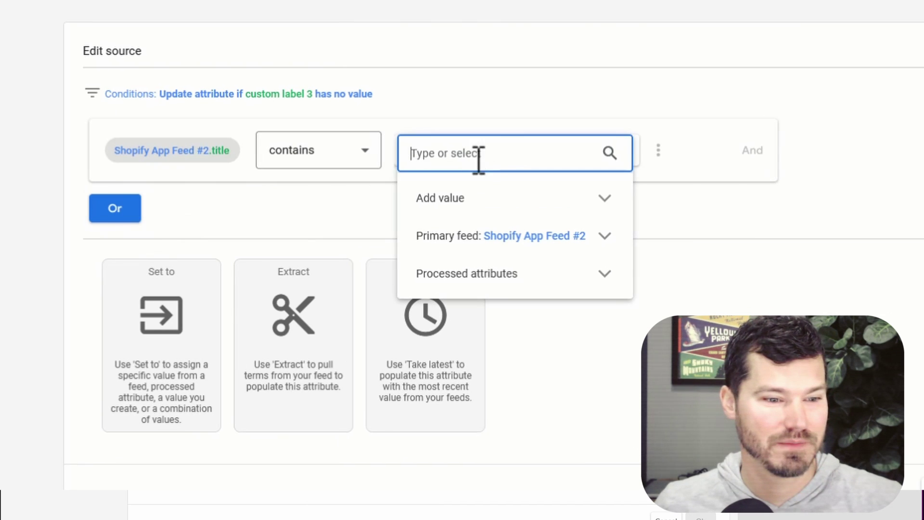
text(galax)
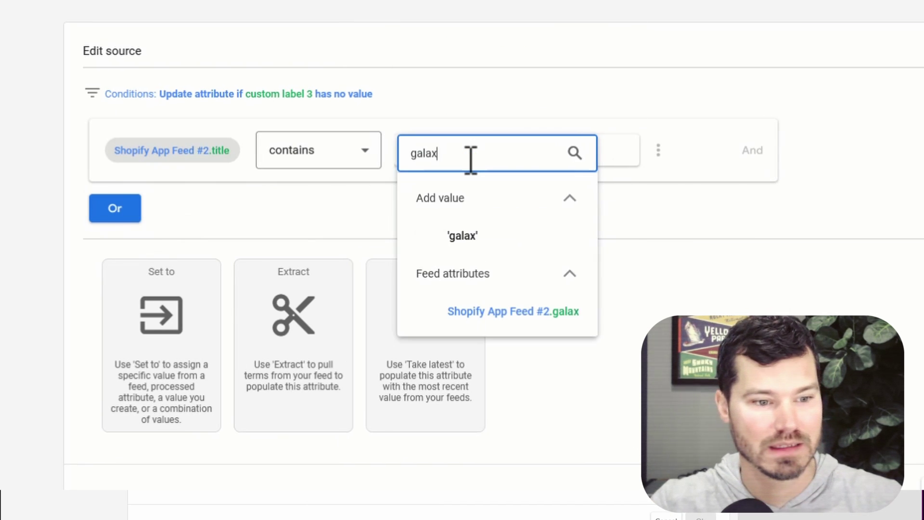
text(y s23)
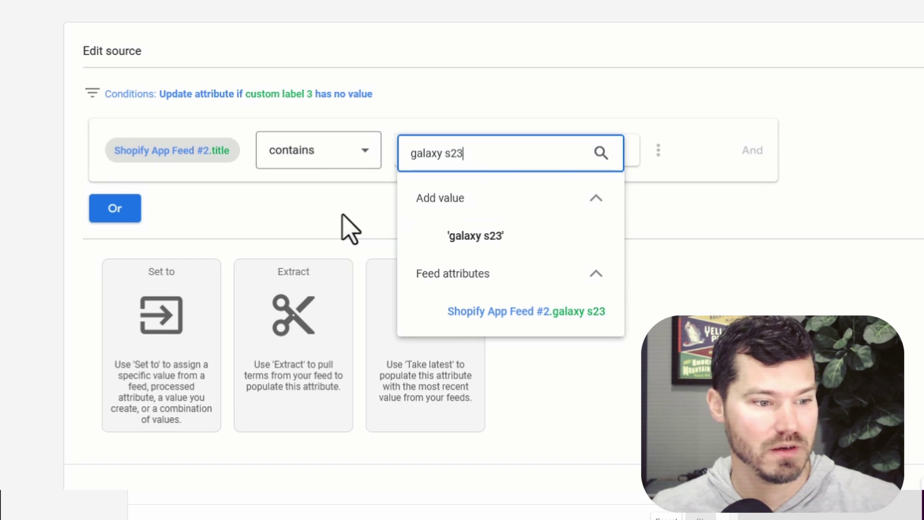
key(Return)
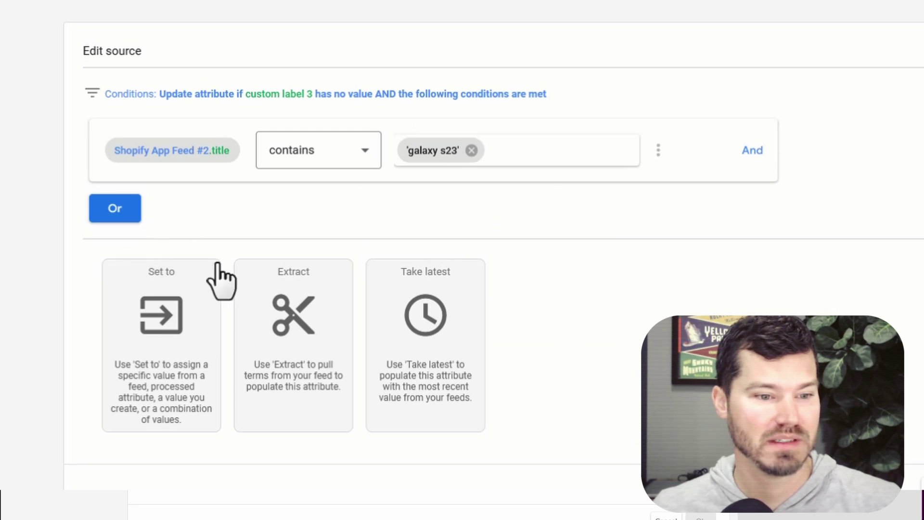
Set the source's action to Set to and start entering the value 'galaxy23'.
scroll(223, 279, down, 3)
click(160, 194)
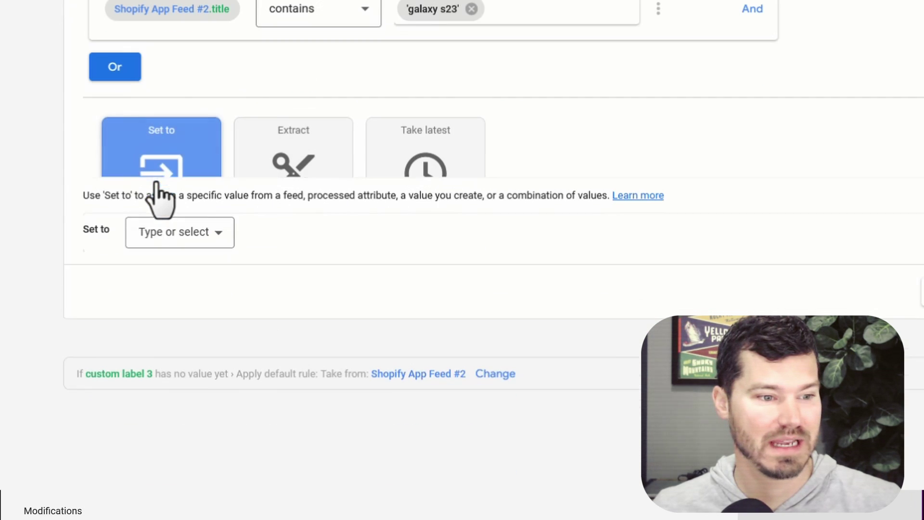
scroll(169, 192, up, 3)
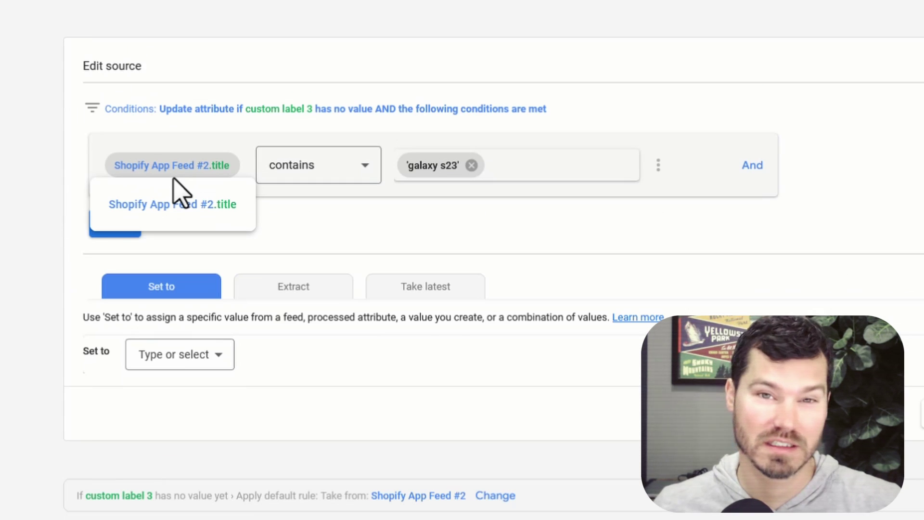
click(172, 366)
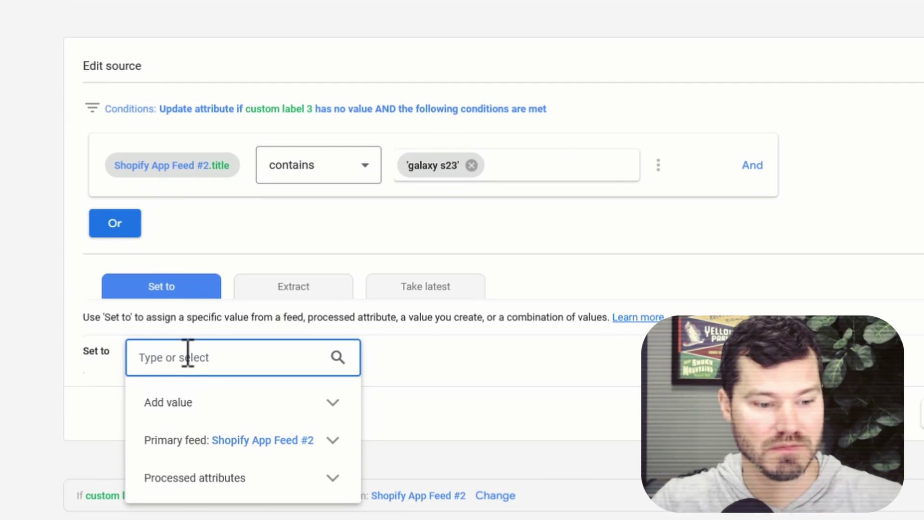
text(galaxy)
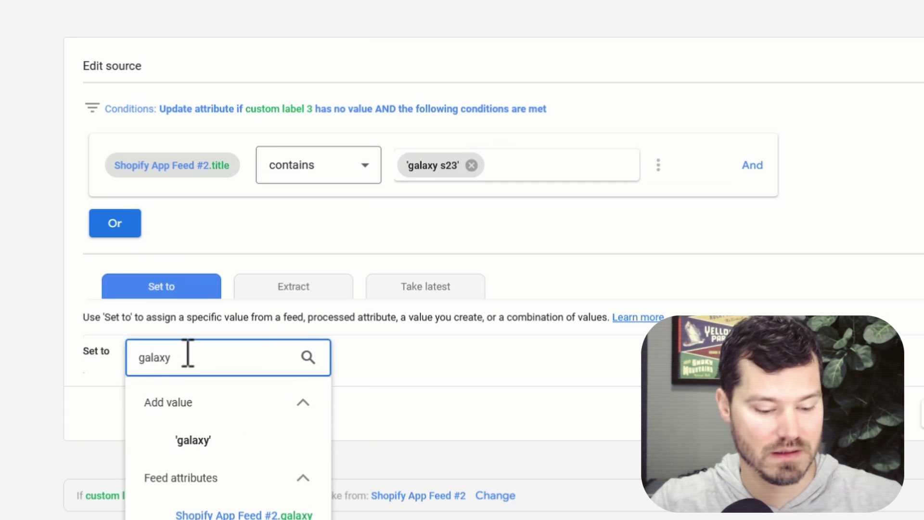
text(23)
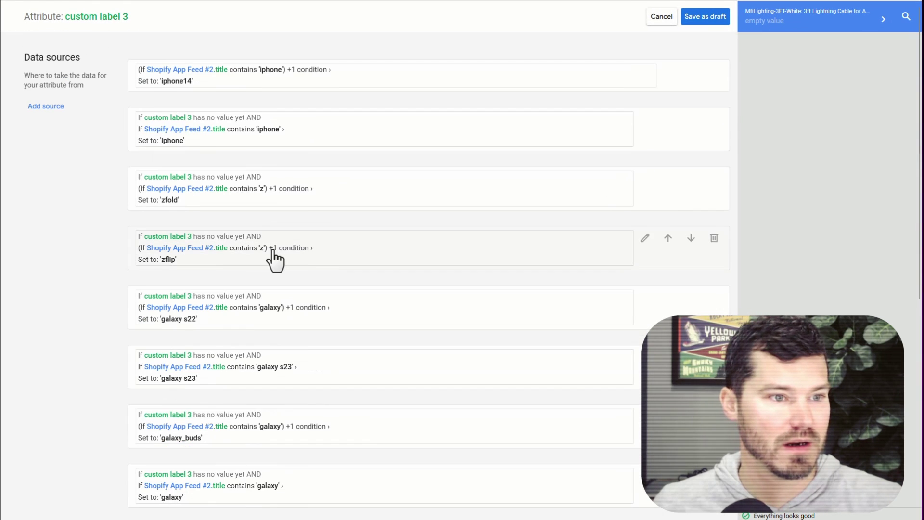
Save Shopify App Feed #2's custom label 3 rules, including 'galaxy s23', as a draft.
scroll(274, 260, down, 3)
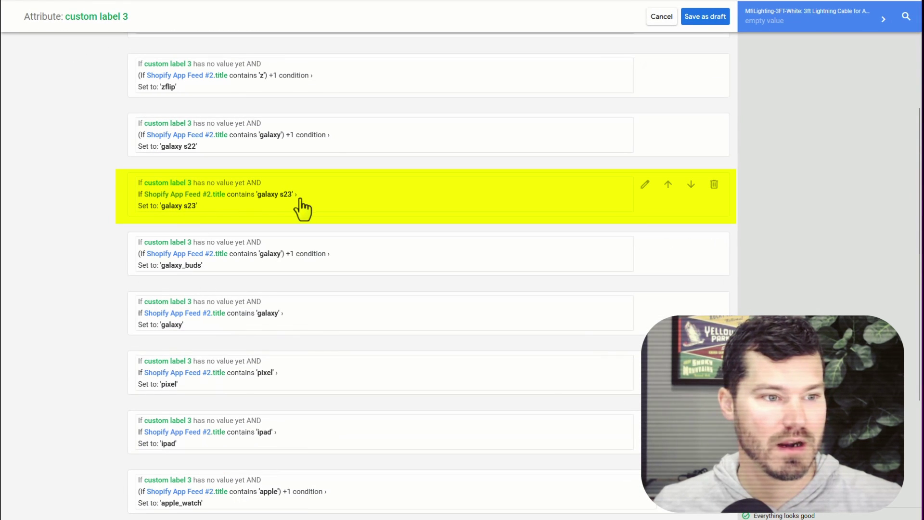
scroll(354, 203, up, 2)
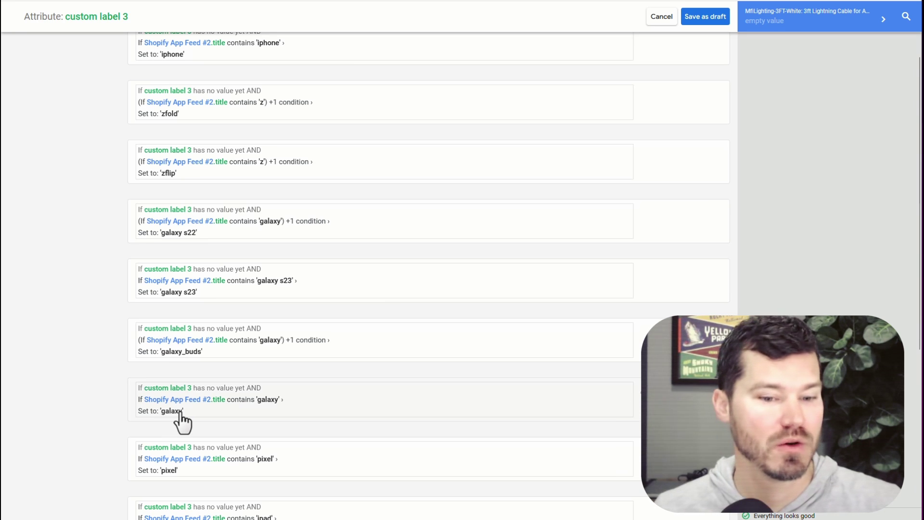
scroll(183, 420, down, 4)
scroll(186, 419, up, 6)
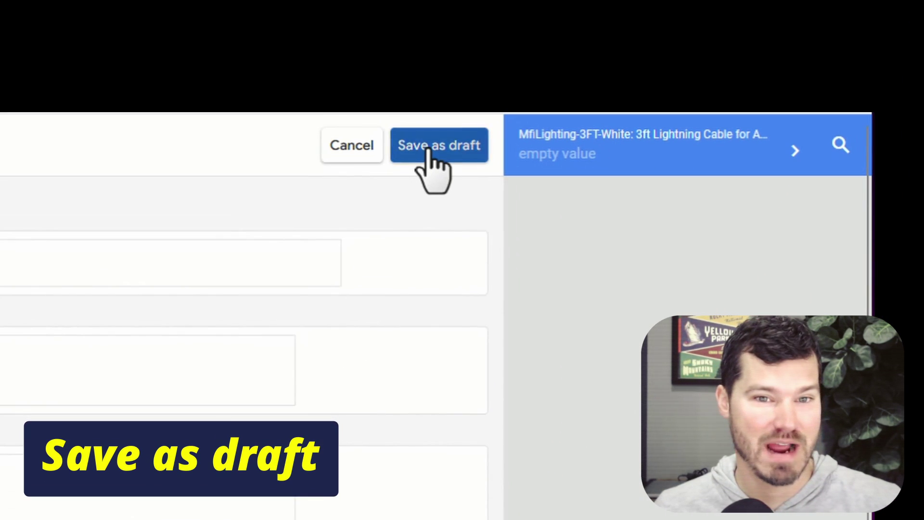
click(425, 147)
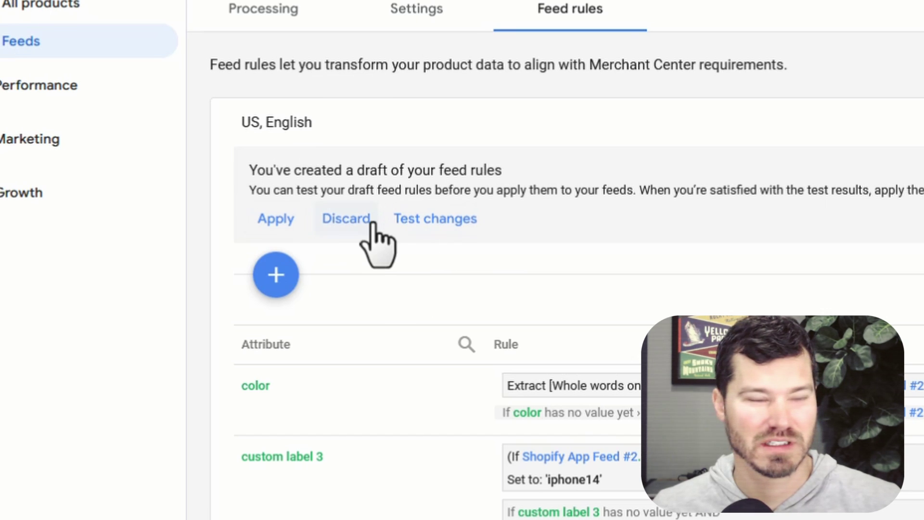
Discard the pending feed-rule draft and review the All products list.
click(342, 222)
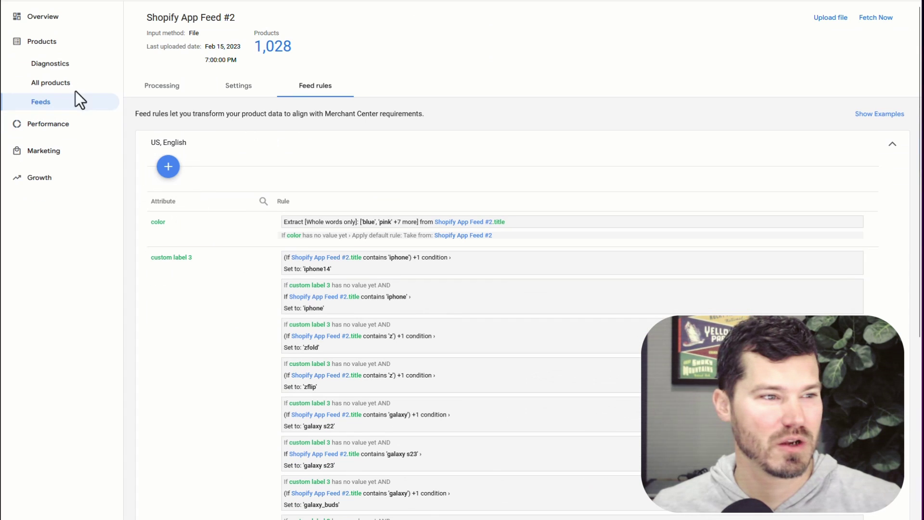
click(53, 84)
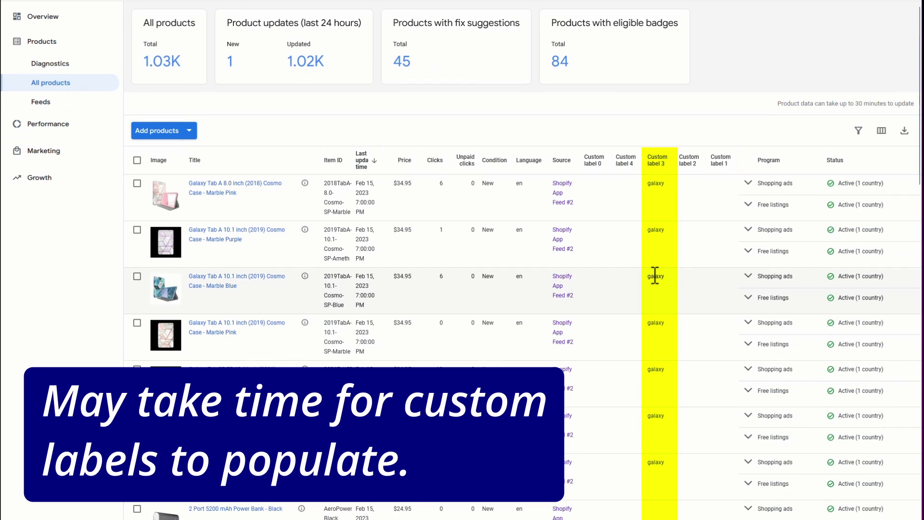
scroll(655, 275, down, 8)
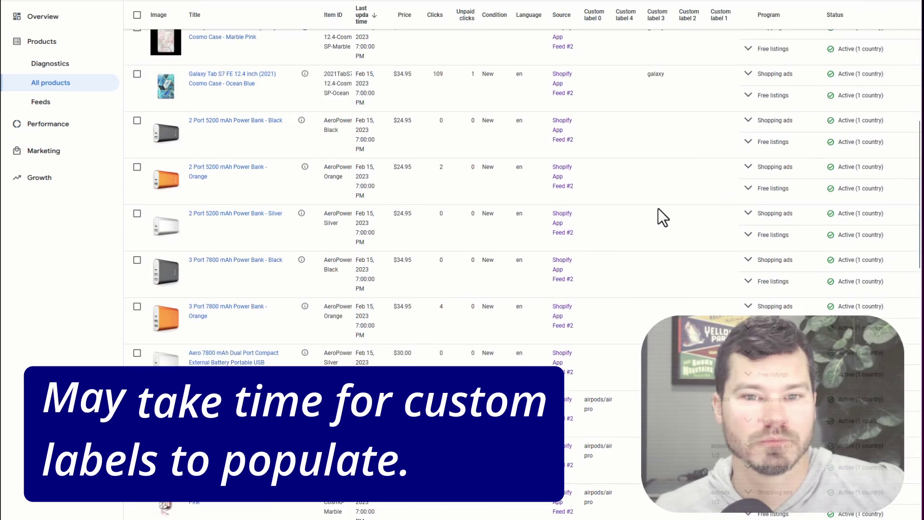
scroll(650, 209, up, 8)
Reopen Shopify App Feed #2's custom label 3 rule to preview its result on products.
click(40, 103)
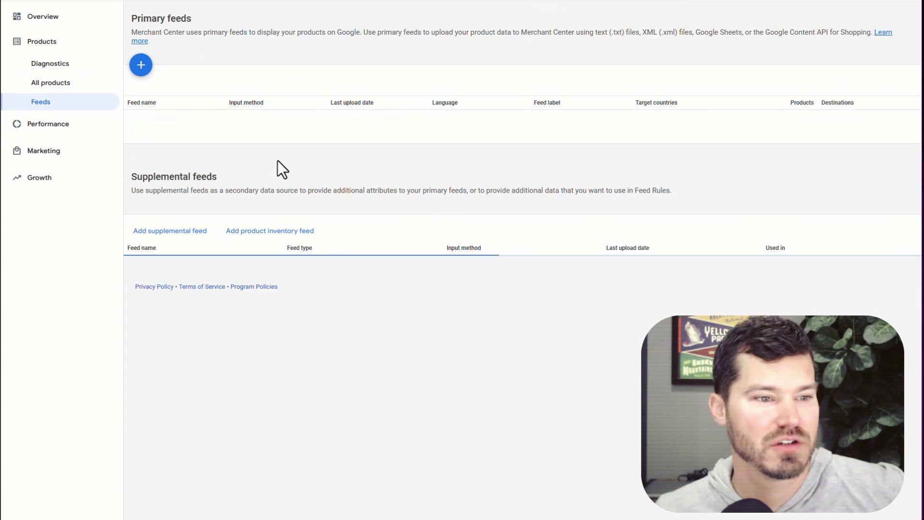
click(169, 121)
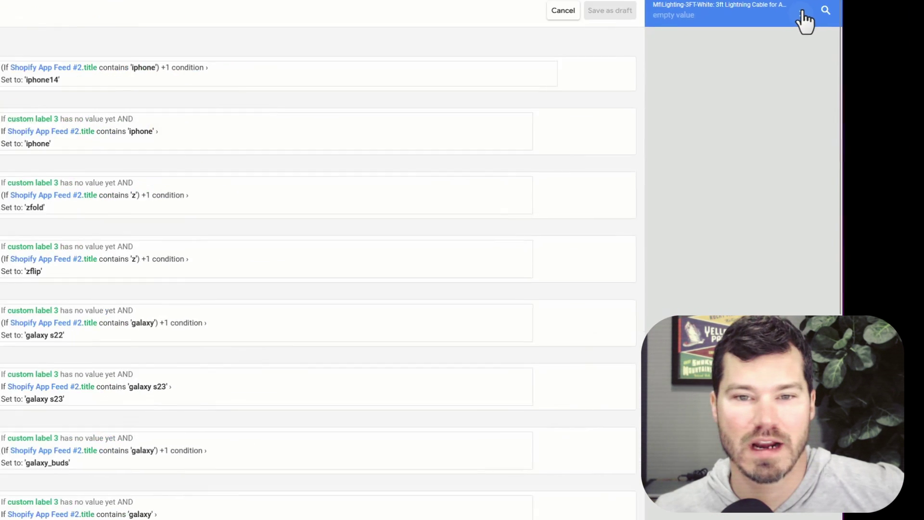
click(885, 21)
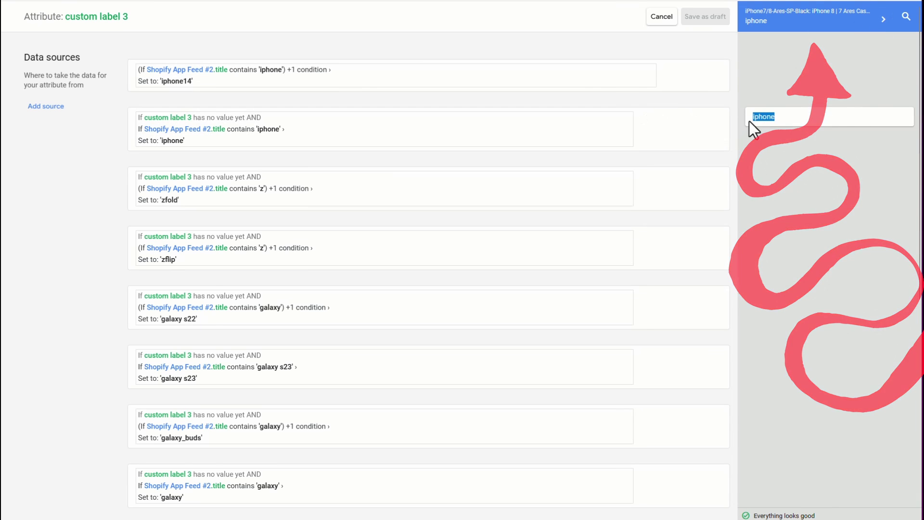
Step through several products in the custom label 3 rule preview to check their values.
click(883, 20)
click(883, 21)
click(883, 20)
scroll(889, 139, down, 8)
scroll(877, 154, up, 8)
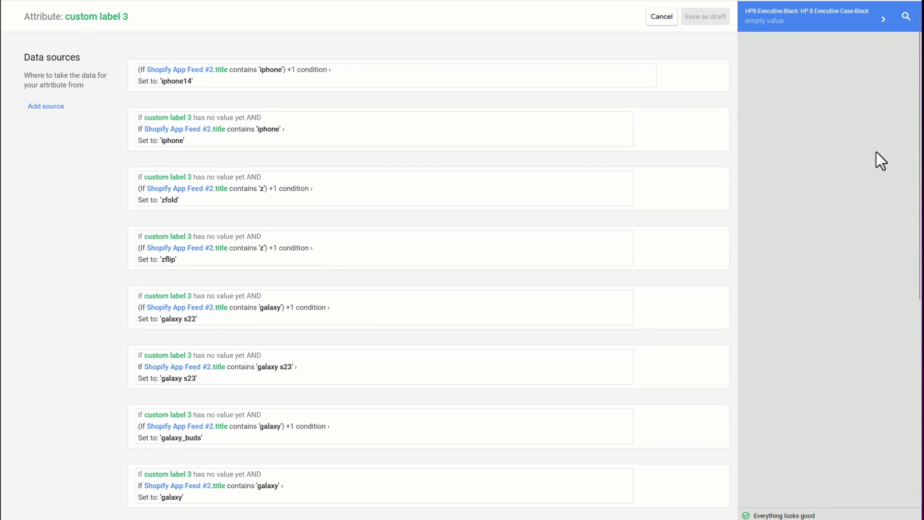
click(884, 22)
click(884, 21)
click(883, 23)
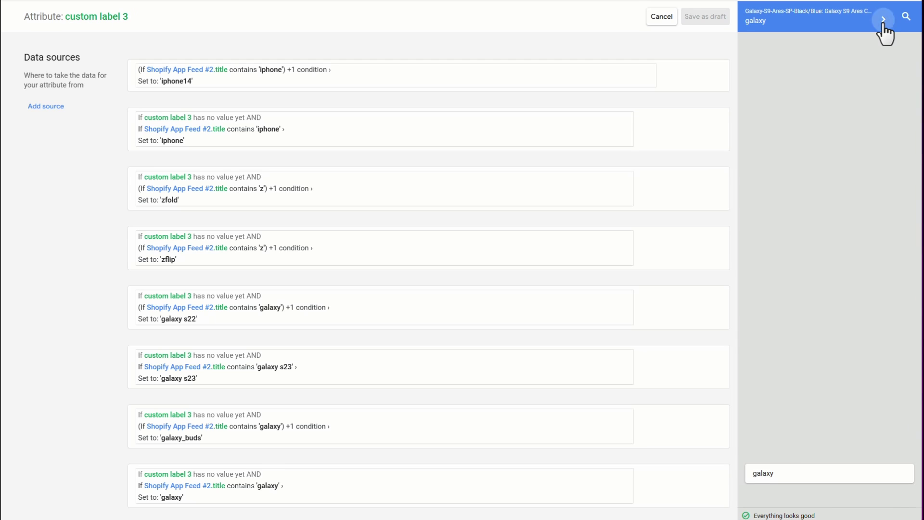
click(884, 21)
click(883, 22)
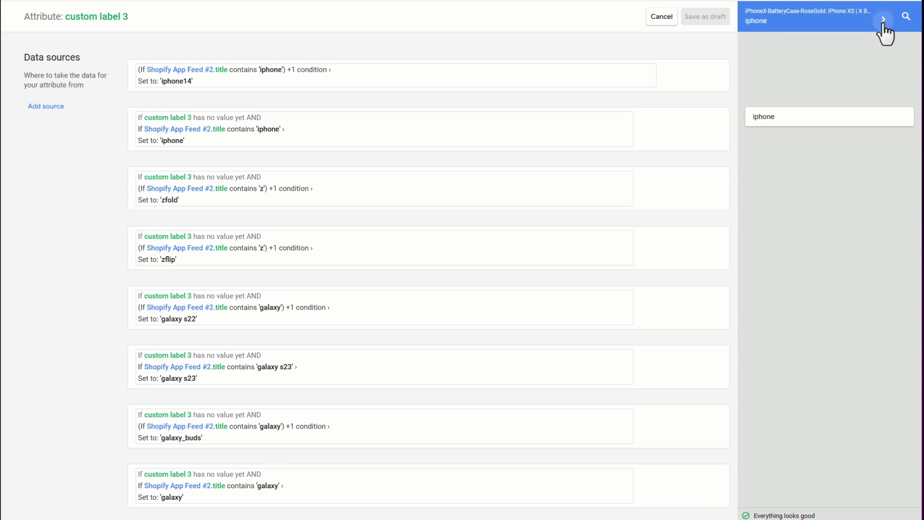
Search the preview for 'iphone' items and check another product's custom label 3 value.
click(906, 17)
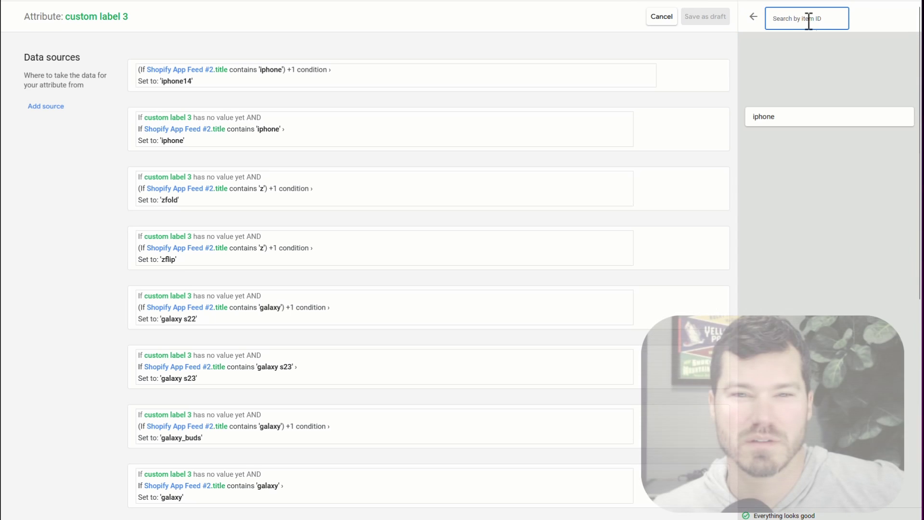
text(iphone)
key(Return)
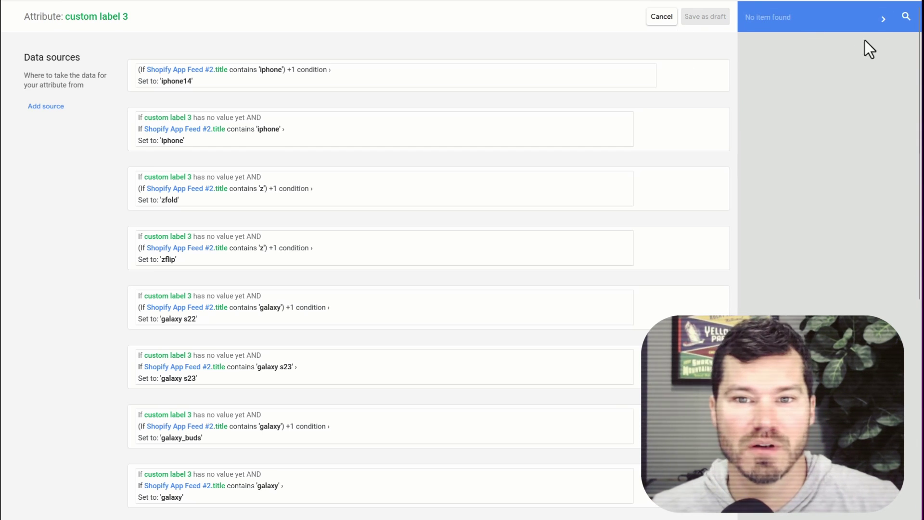
click(887, 22)
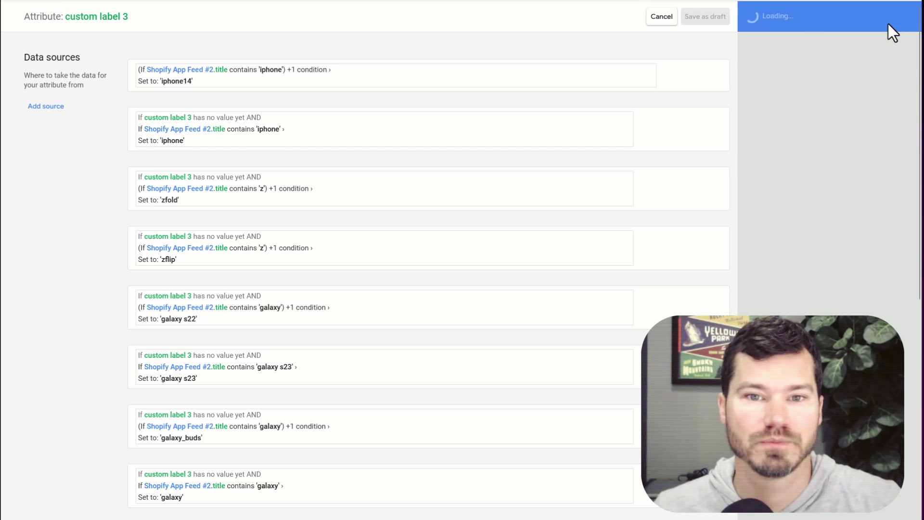
Close the rule editor and return to the All products list.
click(18, 6)
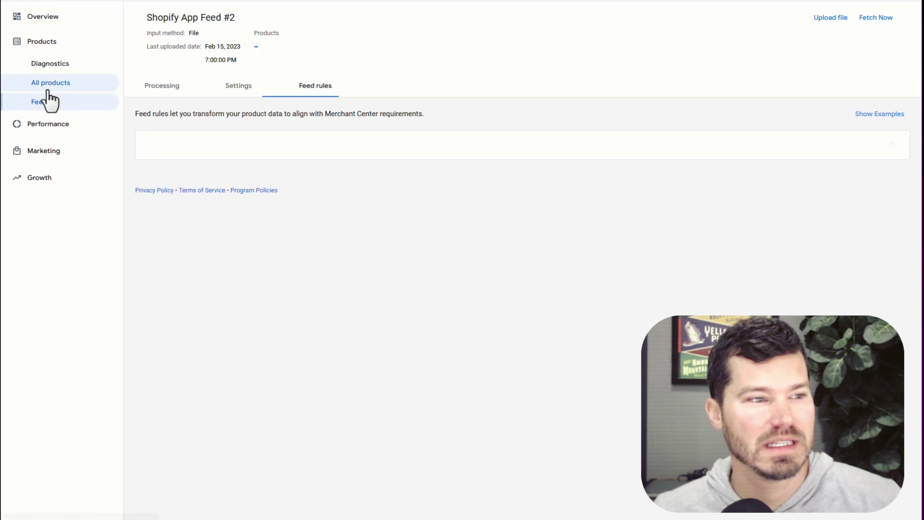
click(60, 84)
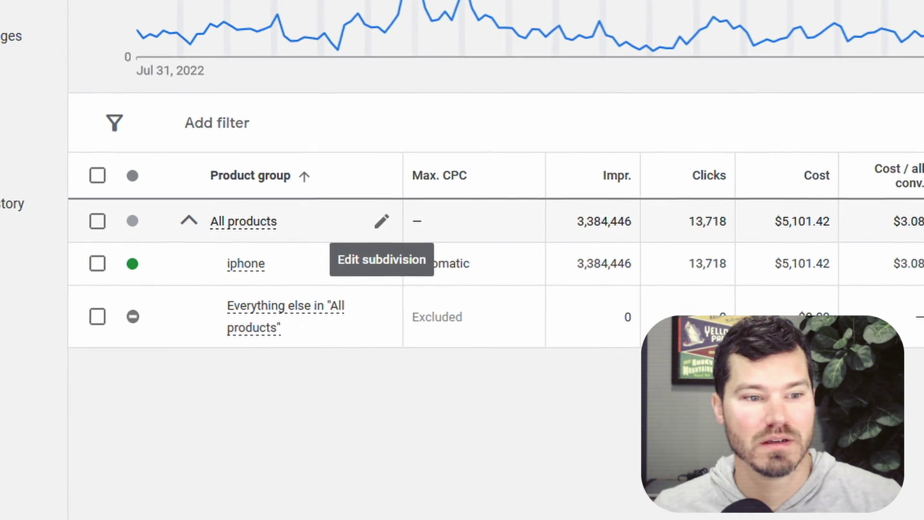
click(383, 221)
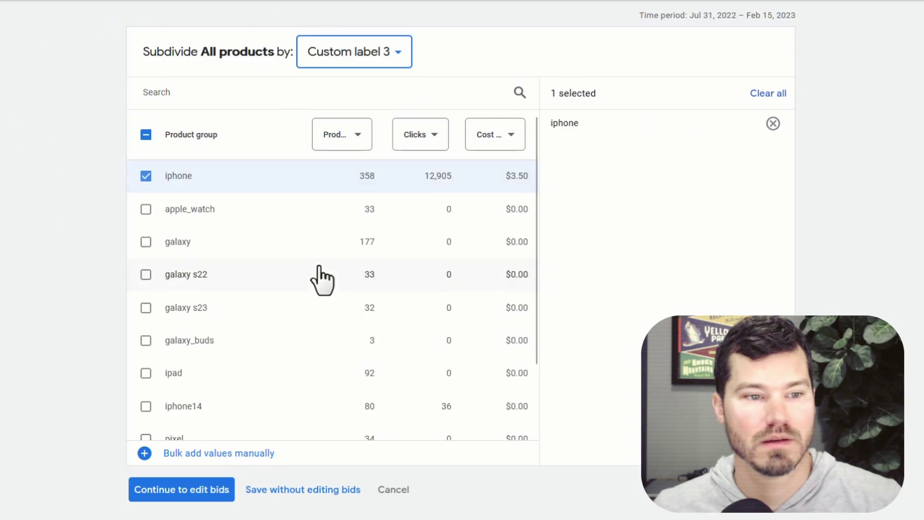
click(362, 56)
click(347, 66)
click(358, 59)
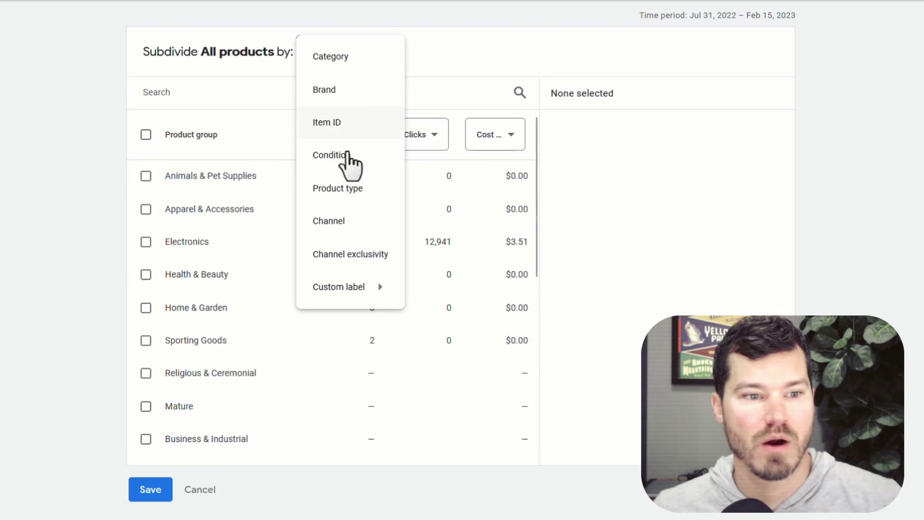
mouse_move(356, 288)
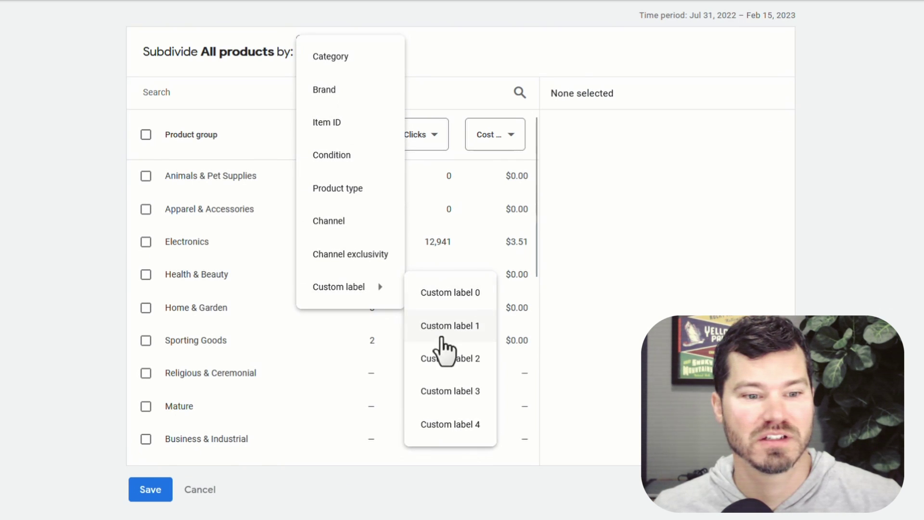
click(452, 391)
click(147, 177)
click(147, 176)
click(147, 176)
click(146, 275)
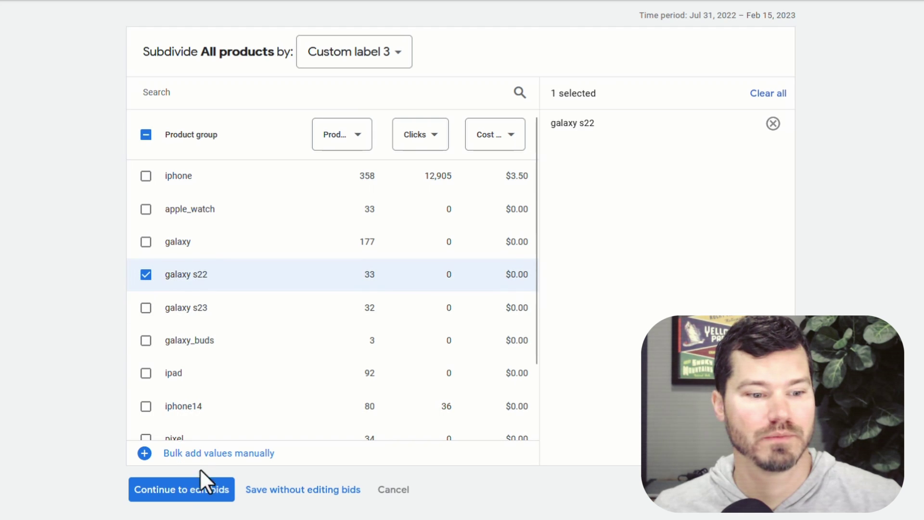
click(146, 275)
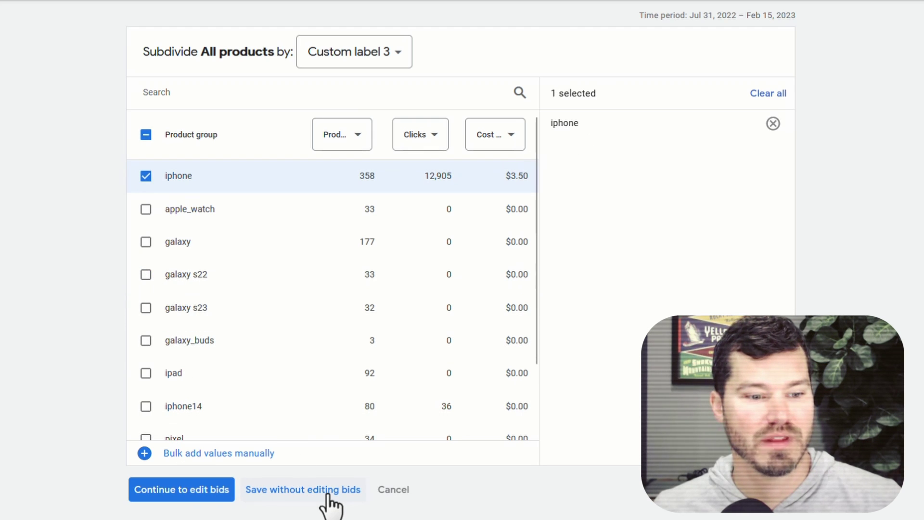
click(393, 496)
scroll(402, 274, up, 1)
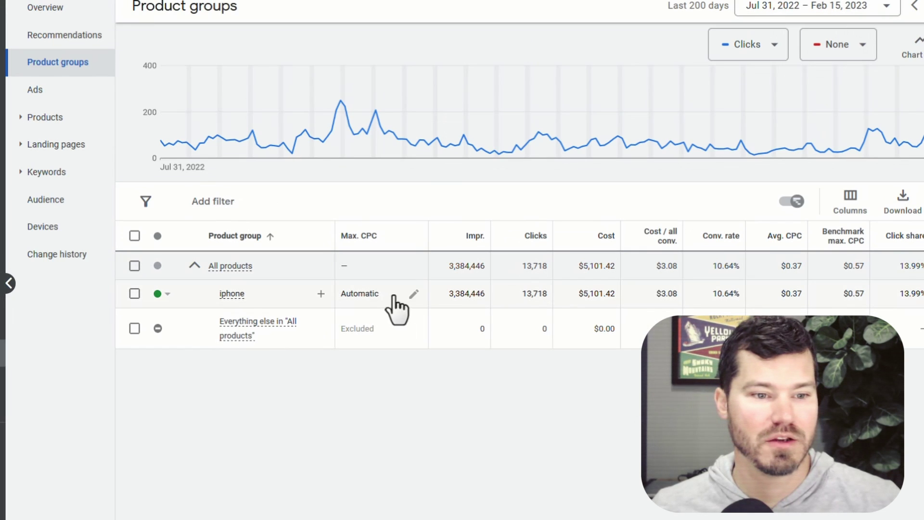